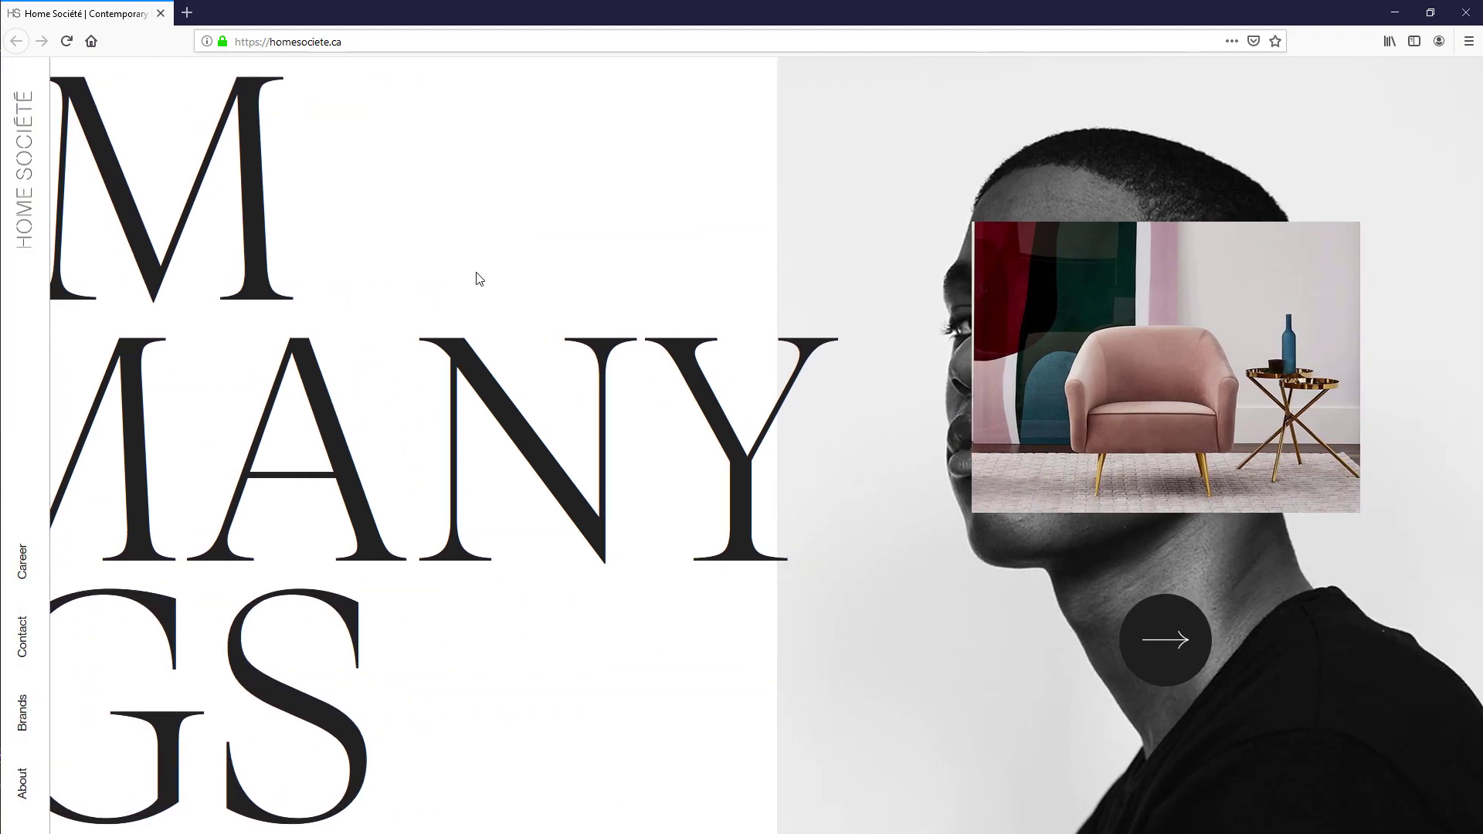
scroll(477, 278, "down", 5)
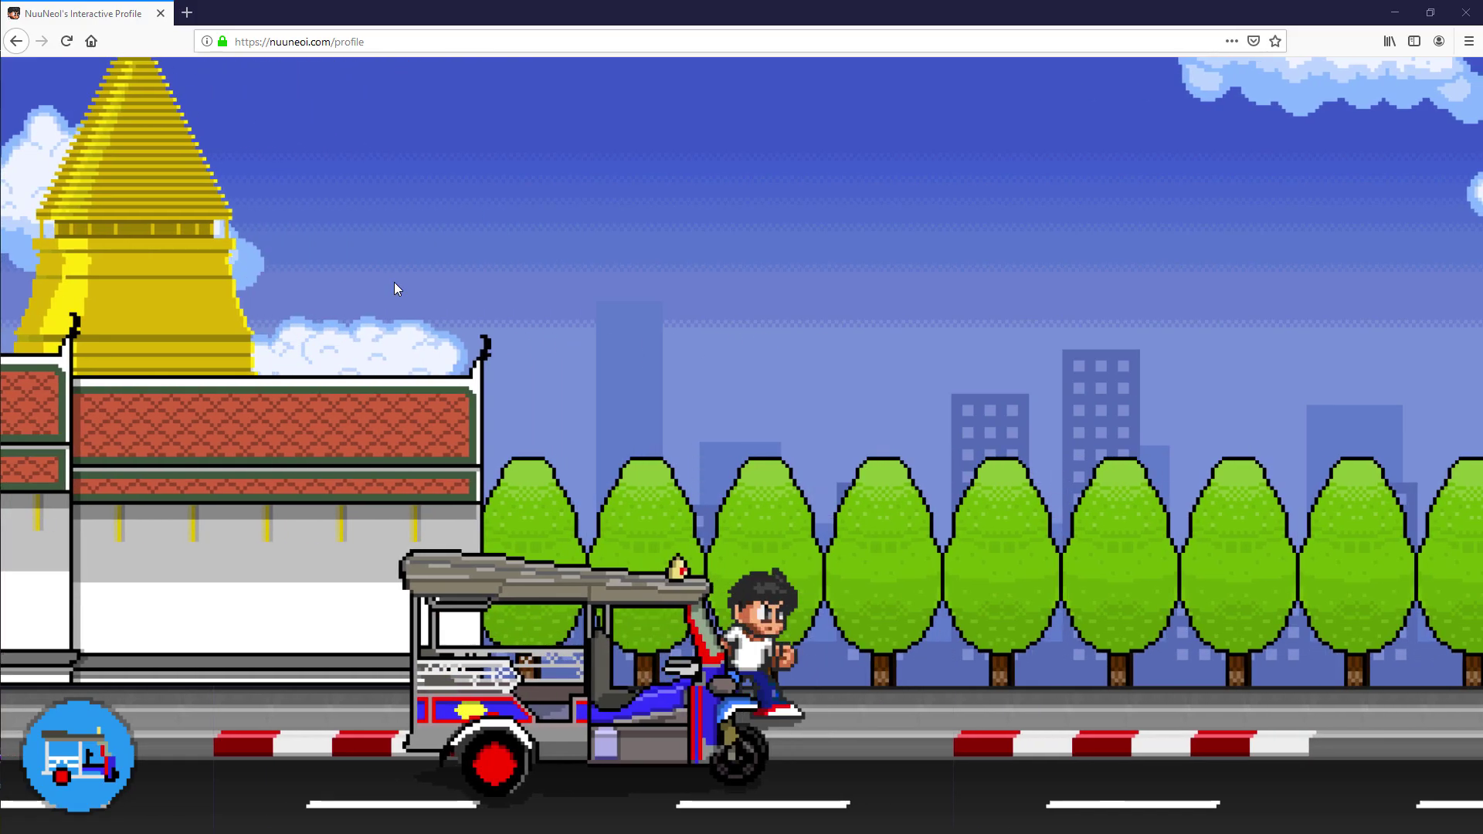
scroll(395, 284, "down", 2)
scroll(395, 283, "down", 2)
scroll(395, 284, "down", 2)
scroll(394, 284, "down", 2)
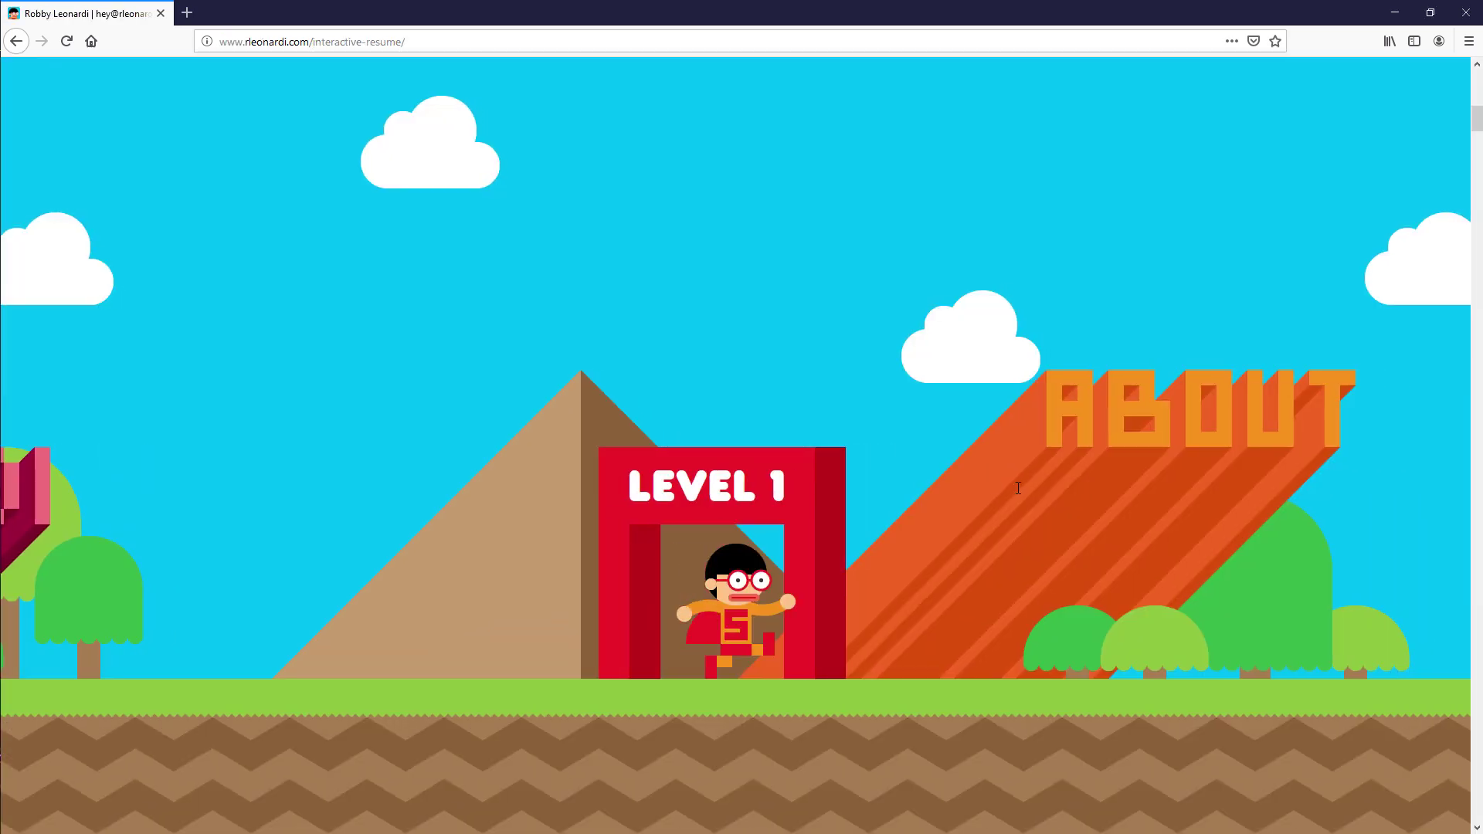
scroll(1016, 495, "down", 3)
scroll(1016, 494, "down", 3)
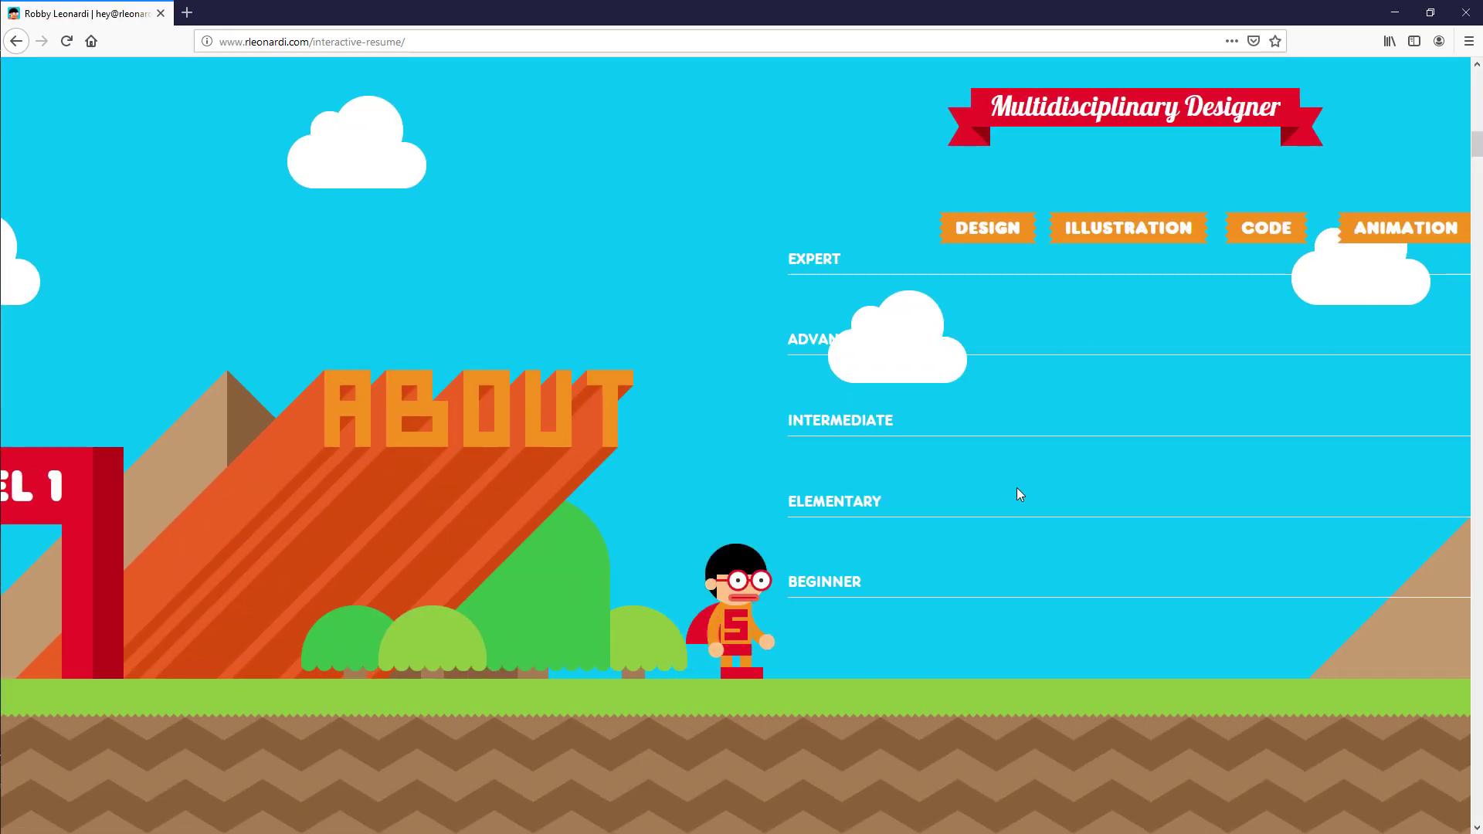
scroll(1016, 494, "down", 2)
scroll(1016, 493, "down", 2)
scroll(1016, 494, "down", 2)
scroll(1015, 494, "down", 2)
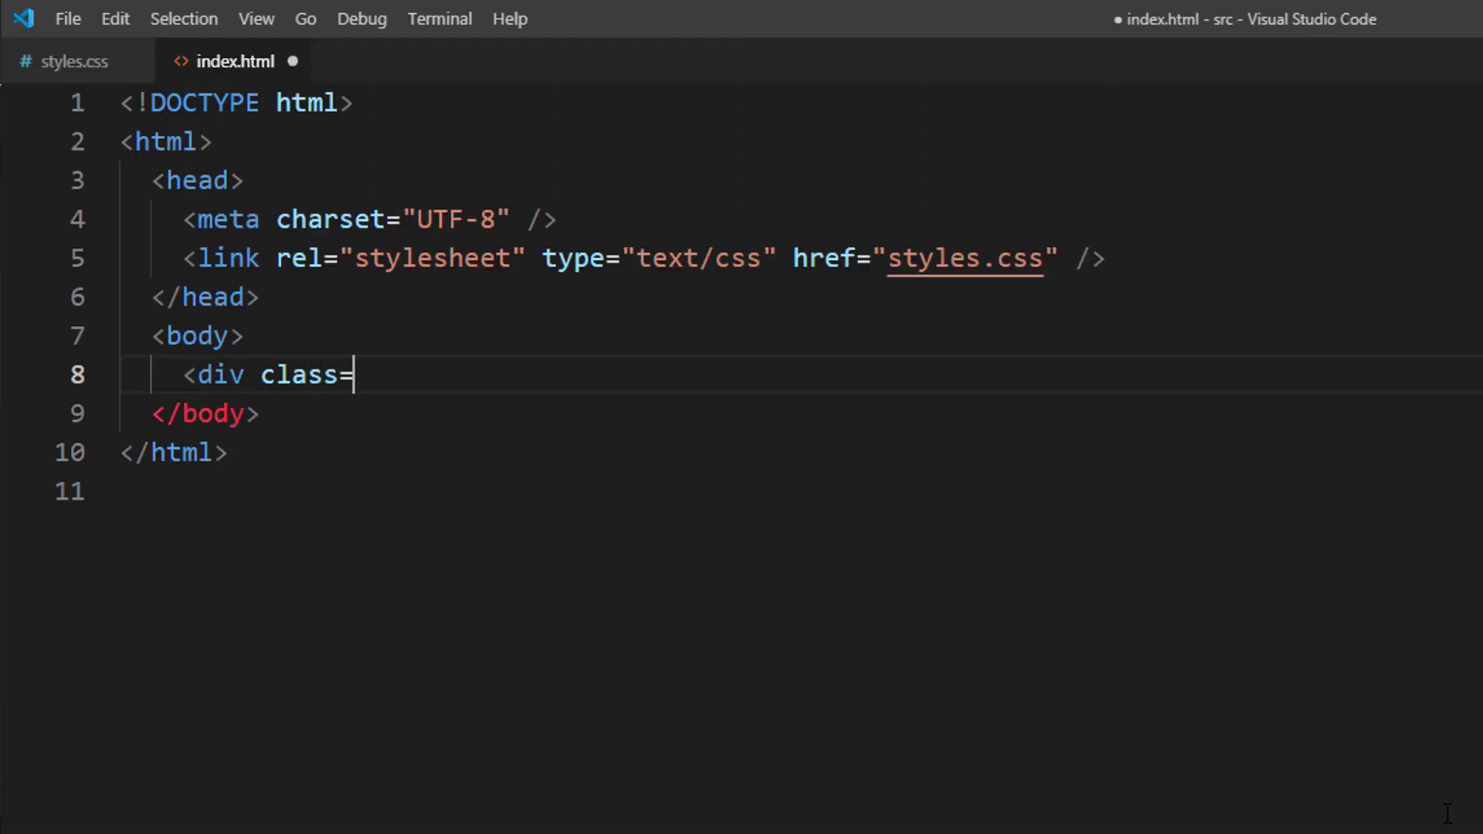
type("\"outer-wrapper\">")
Nest a wrapper div in the outer-wrapper div, fix its spelling, and add a slide one div.
key("Return")
type("<")
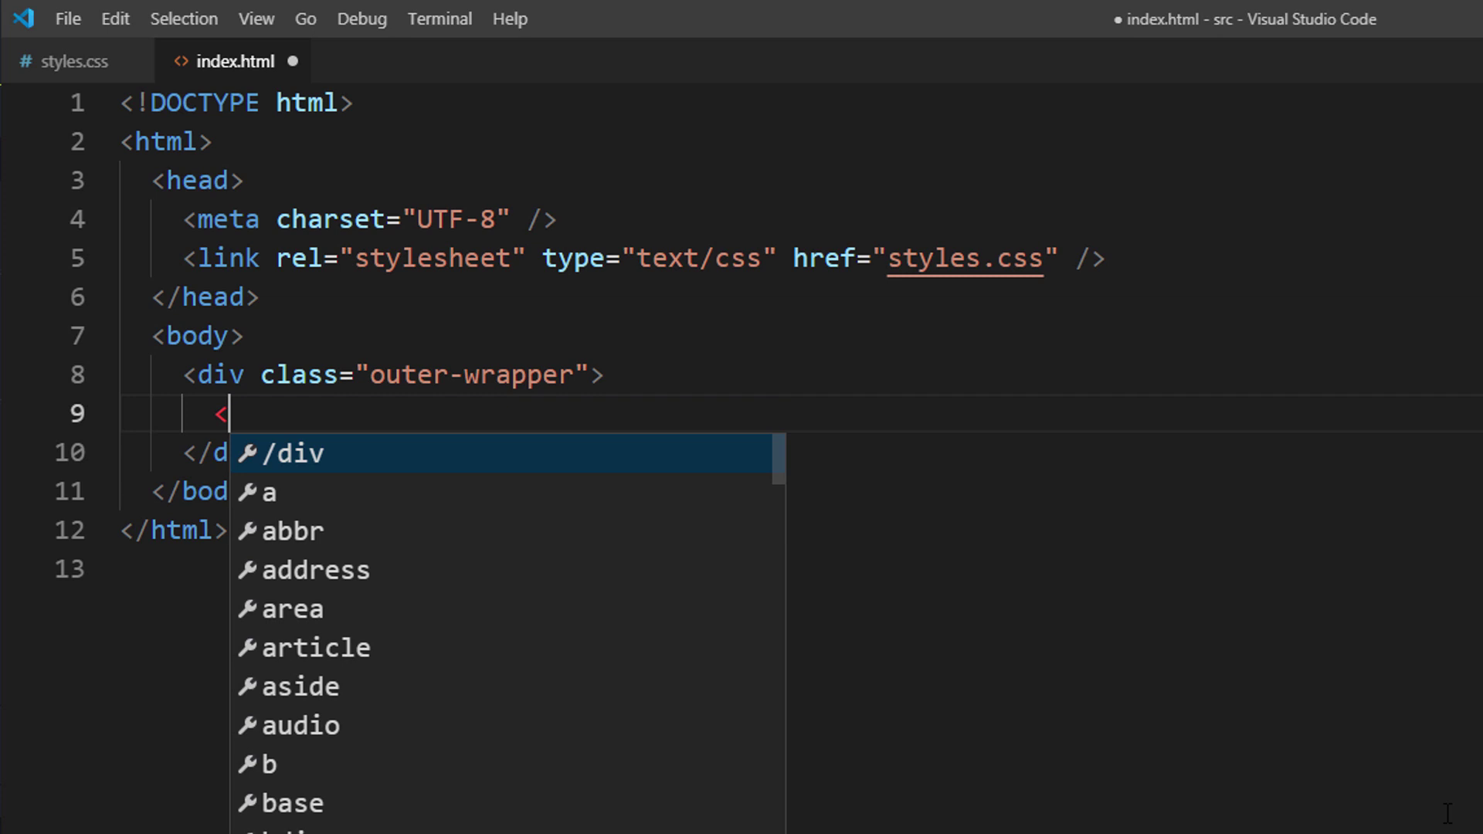
type("div cla")
key("Return")
type("wraper")
key("Left")
key("Left")
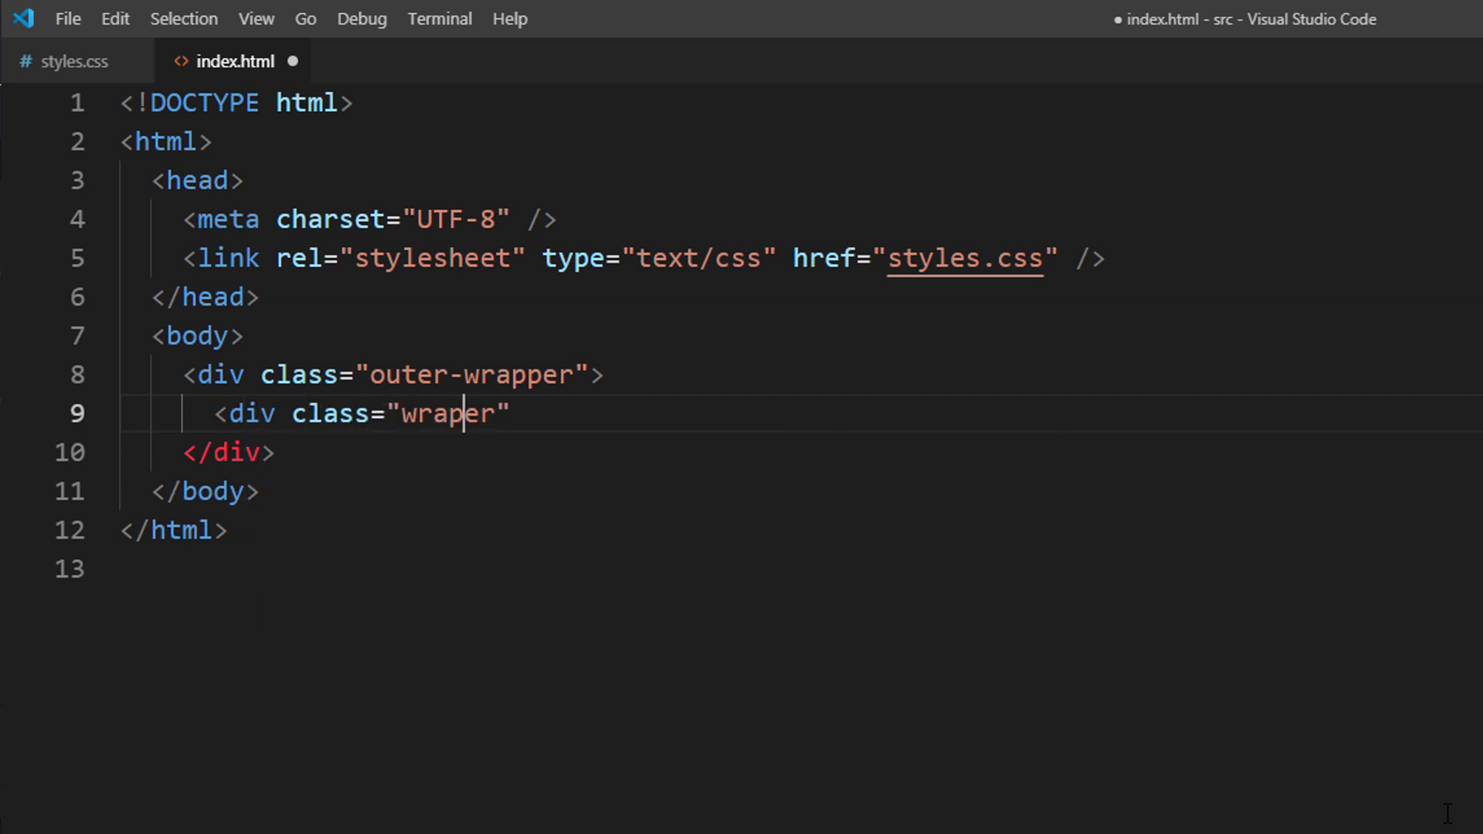
type("p")
key("End")
type(">")
key("Return")
type("<div cla")
key("Return")
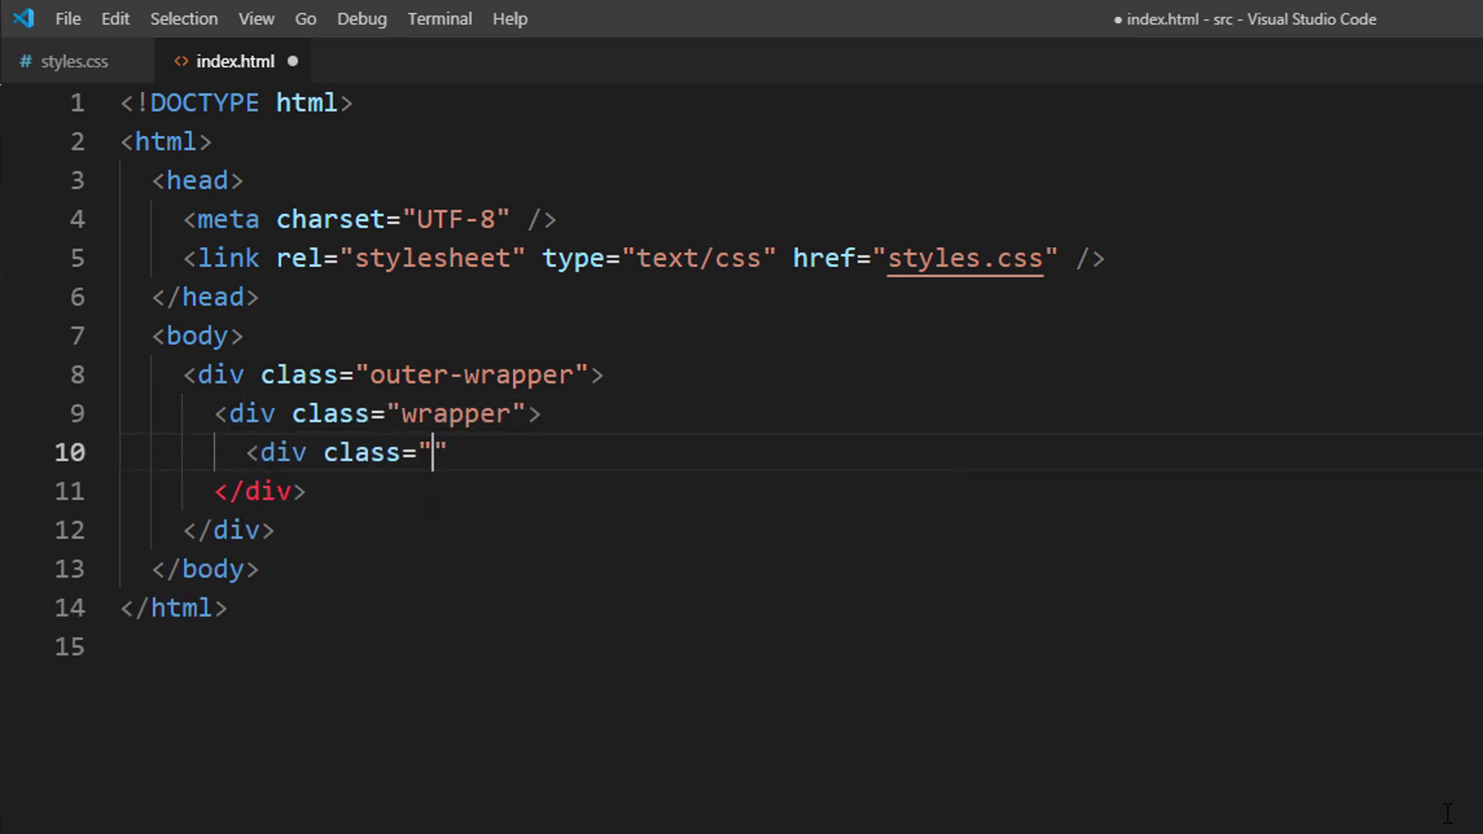
type("slide one\"></div>")
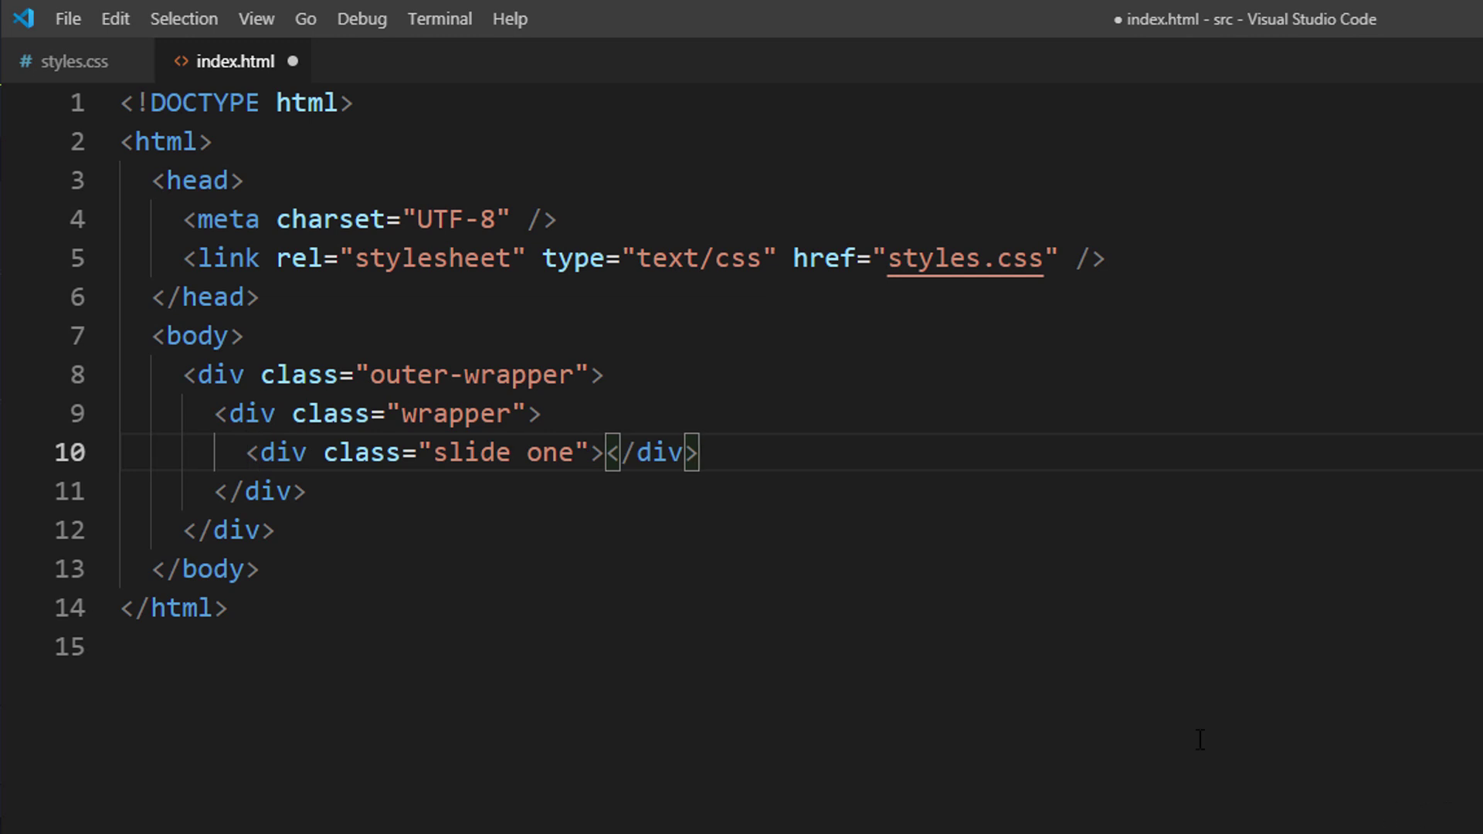
Duplicate the slide line into four, rename the copies two, three and four, and save index.html.
triple_click(611, 452)
left_click(610, 452)
key("shift+alt+Down")
key("shift+alt+Down")
key("shift+alt+Down")
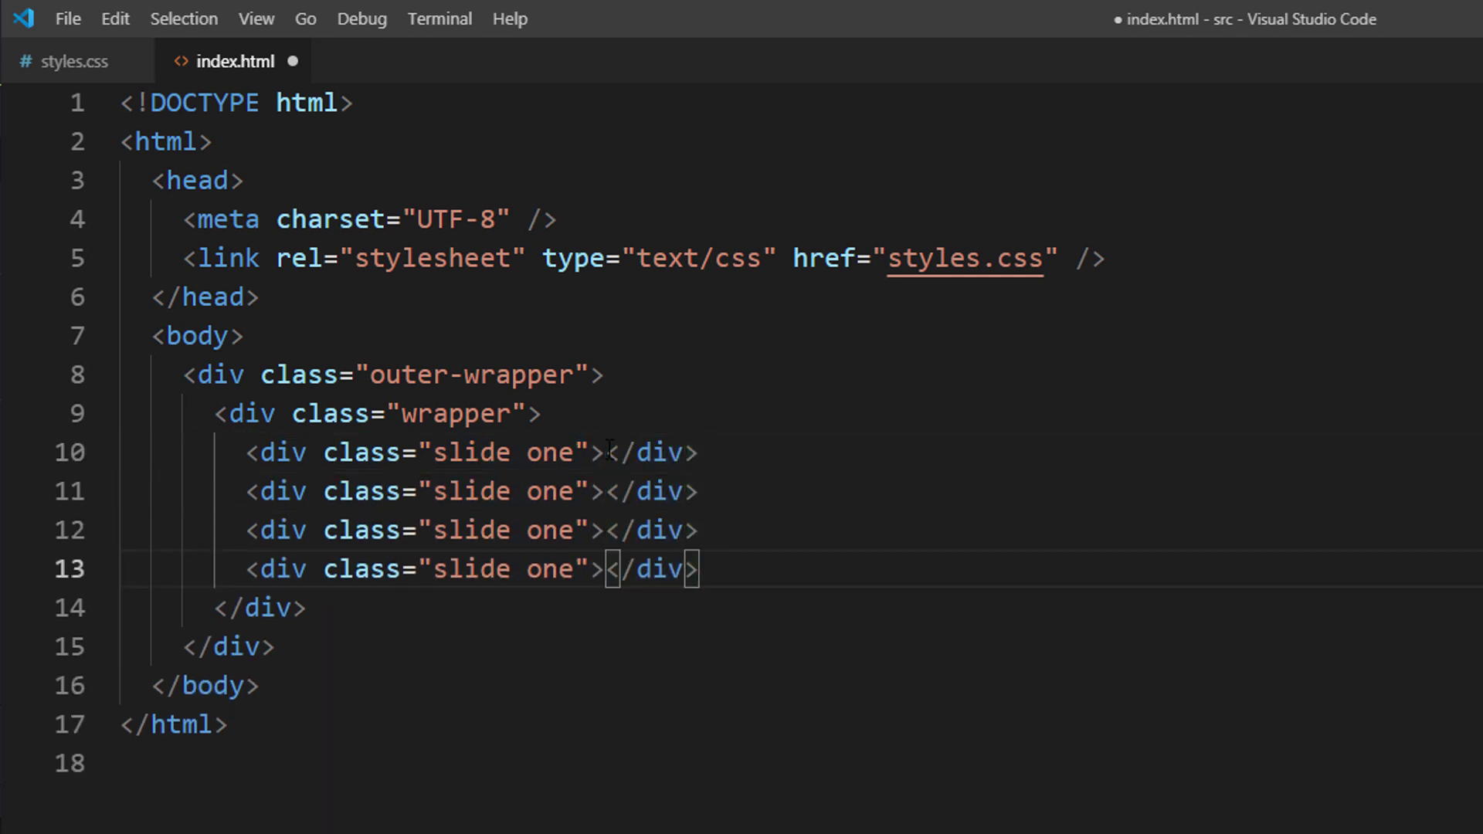
double_click(549, 492)
type("two")
key("Down")
key("BackSpace")
key("BackSpace")
key("BackSpace")
type("three")
key("Down")
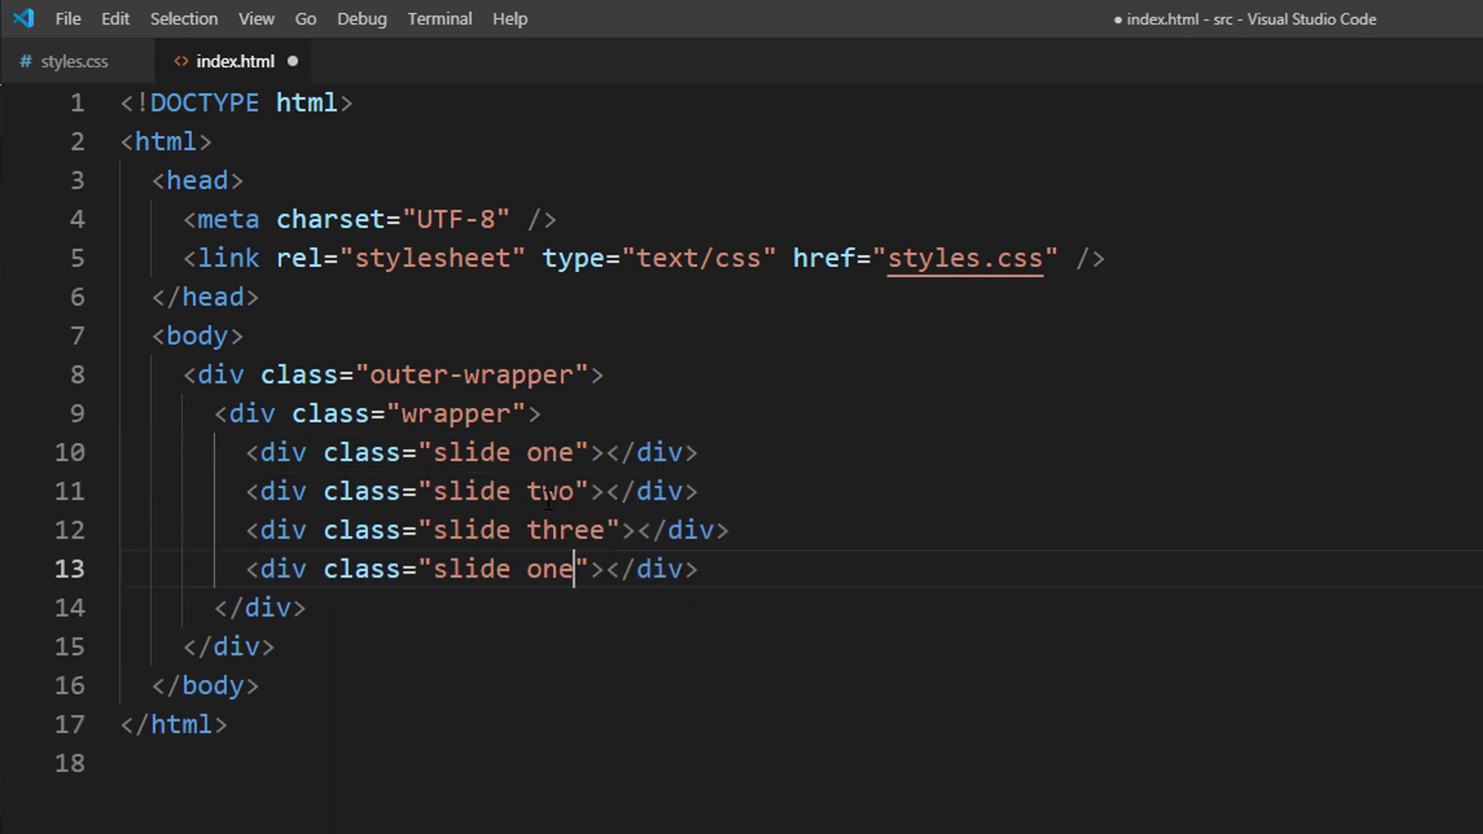
key("BackSpace")
key("BackSpace")
key("BackSpace")
type("four")
key("ctrl+s")
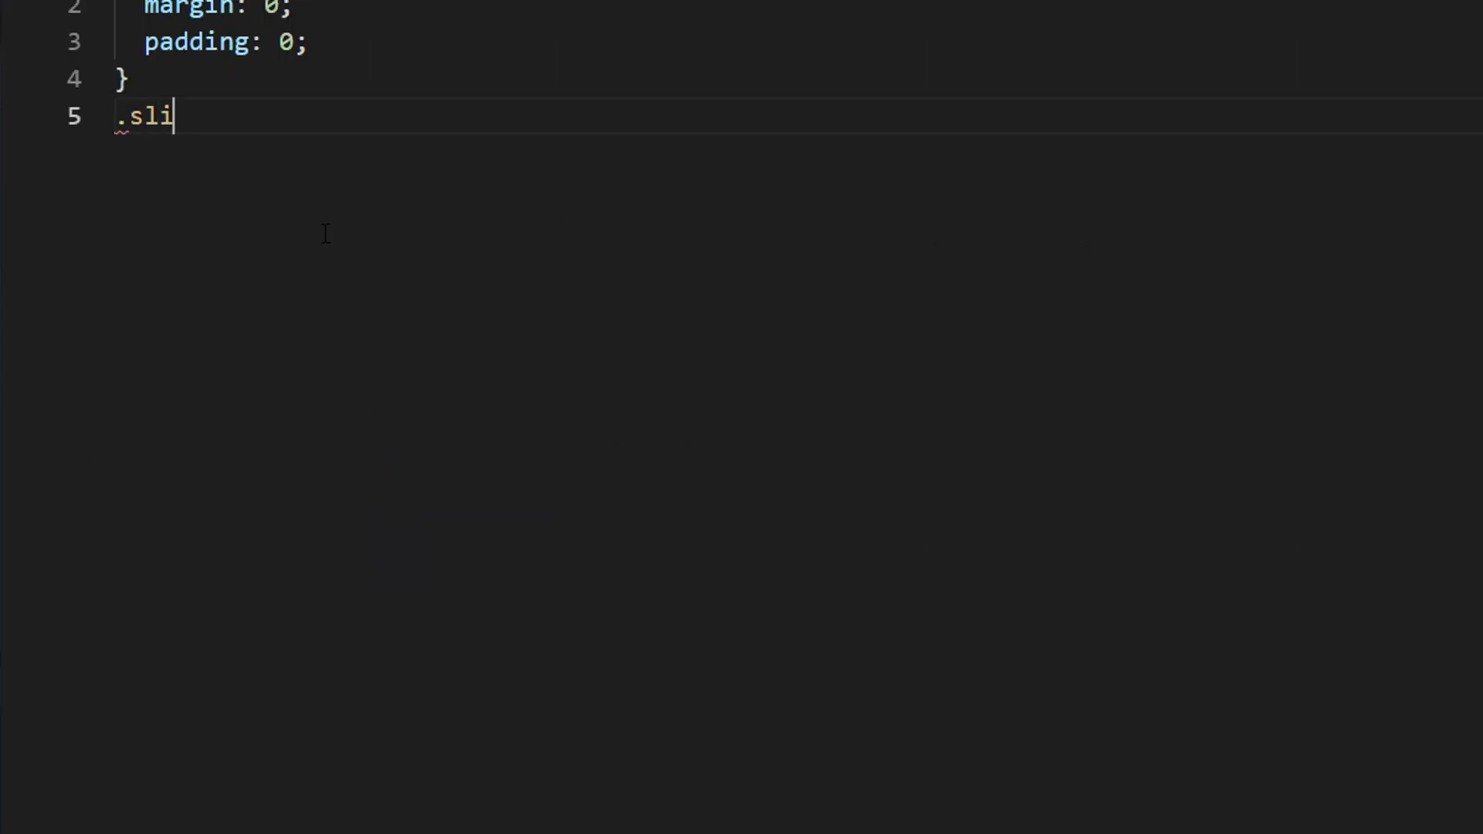
type("de {")
Finish the .slide rule so each slide fills the full viewport.
key("Return")
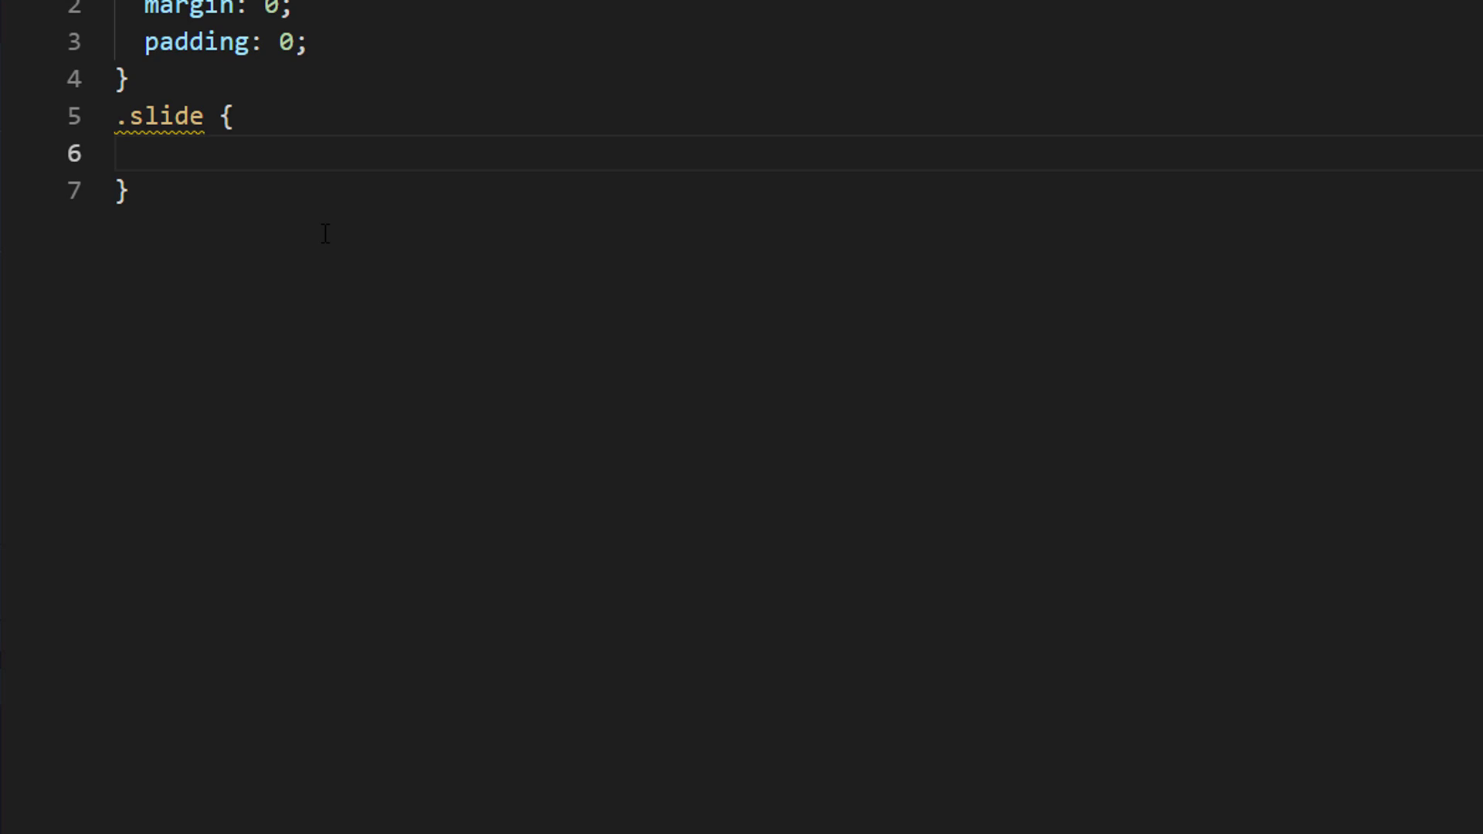
type("width: 100vw")
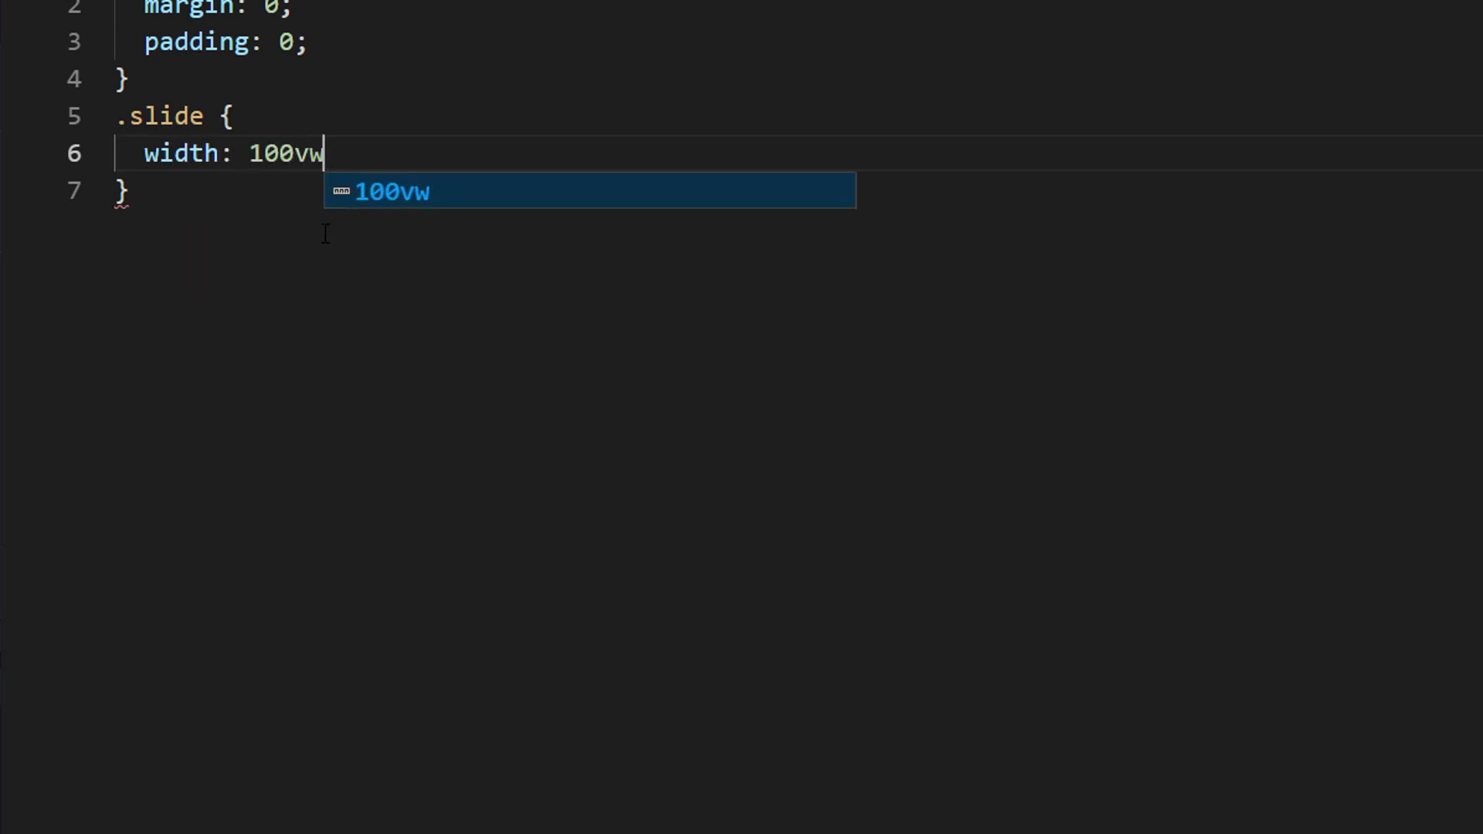
type(";")
key("Return")
type("height: 1")
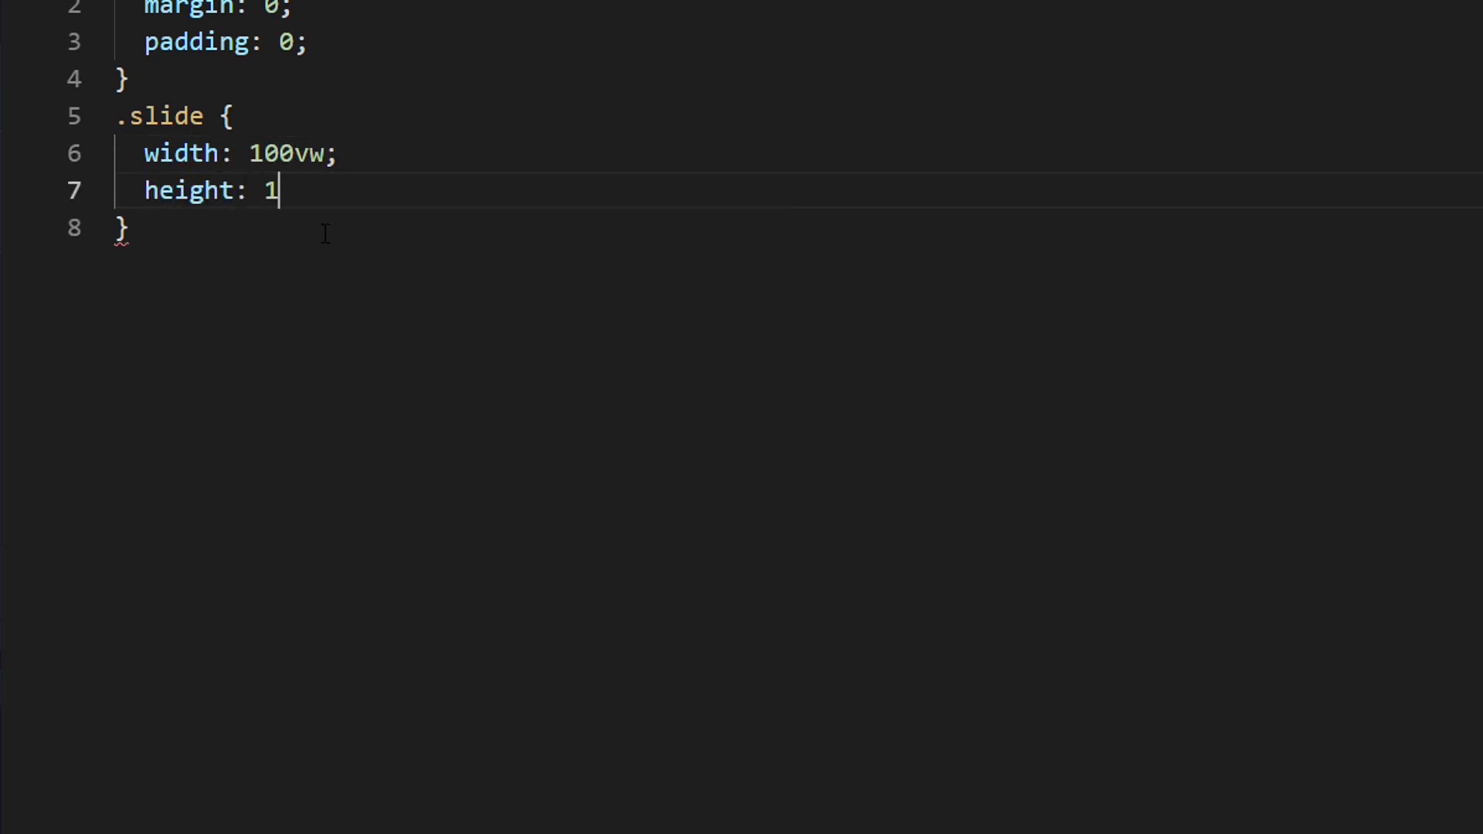
type("00vh;")
key("Down")
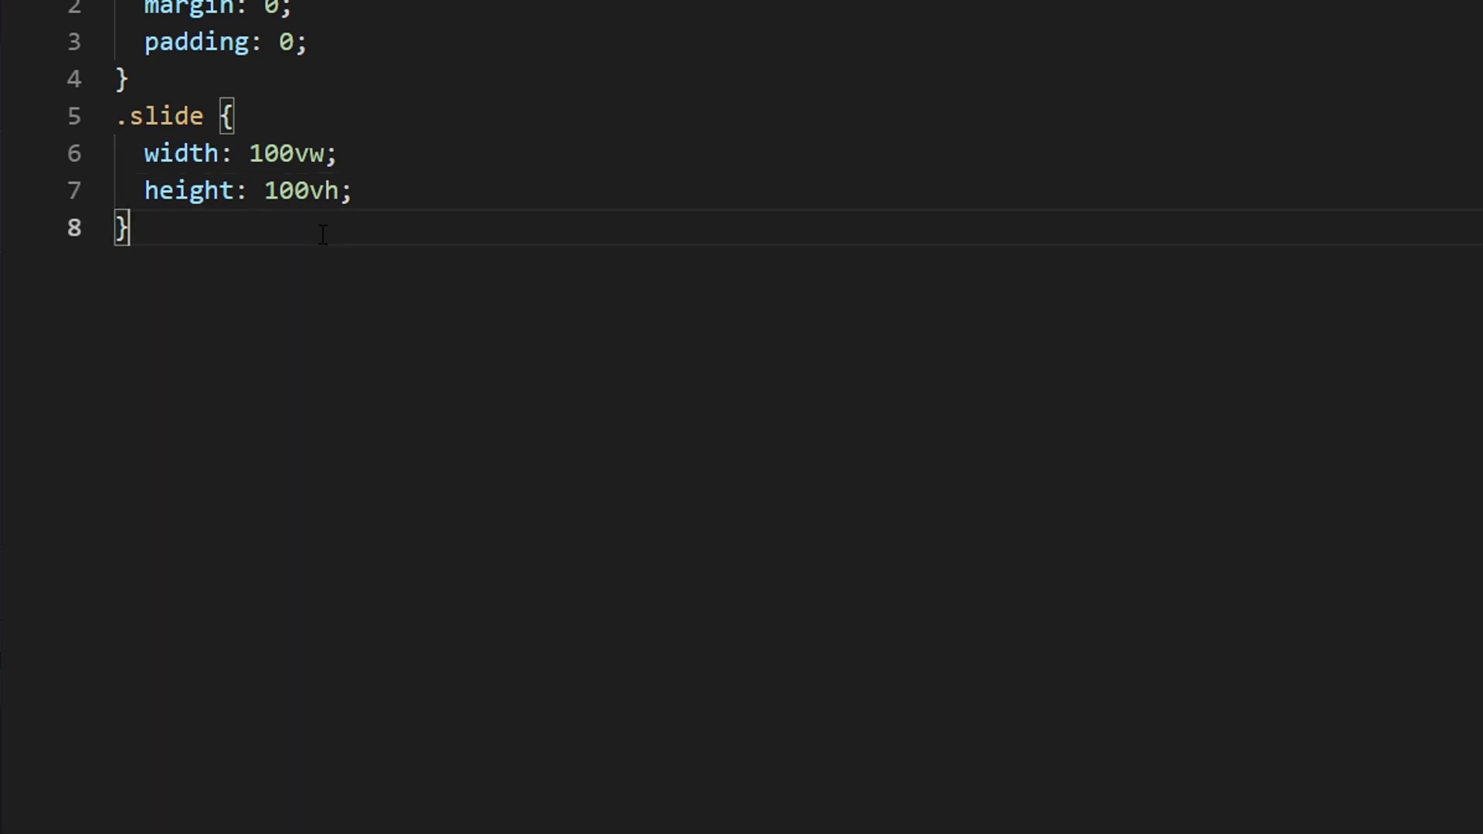
key("Return")
type(".wrapper {")
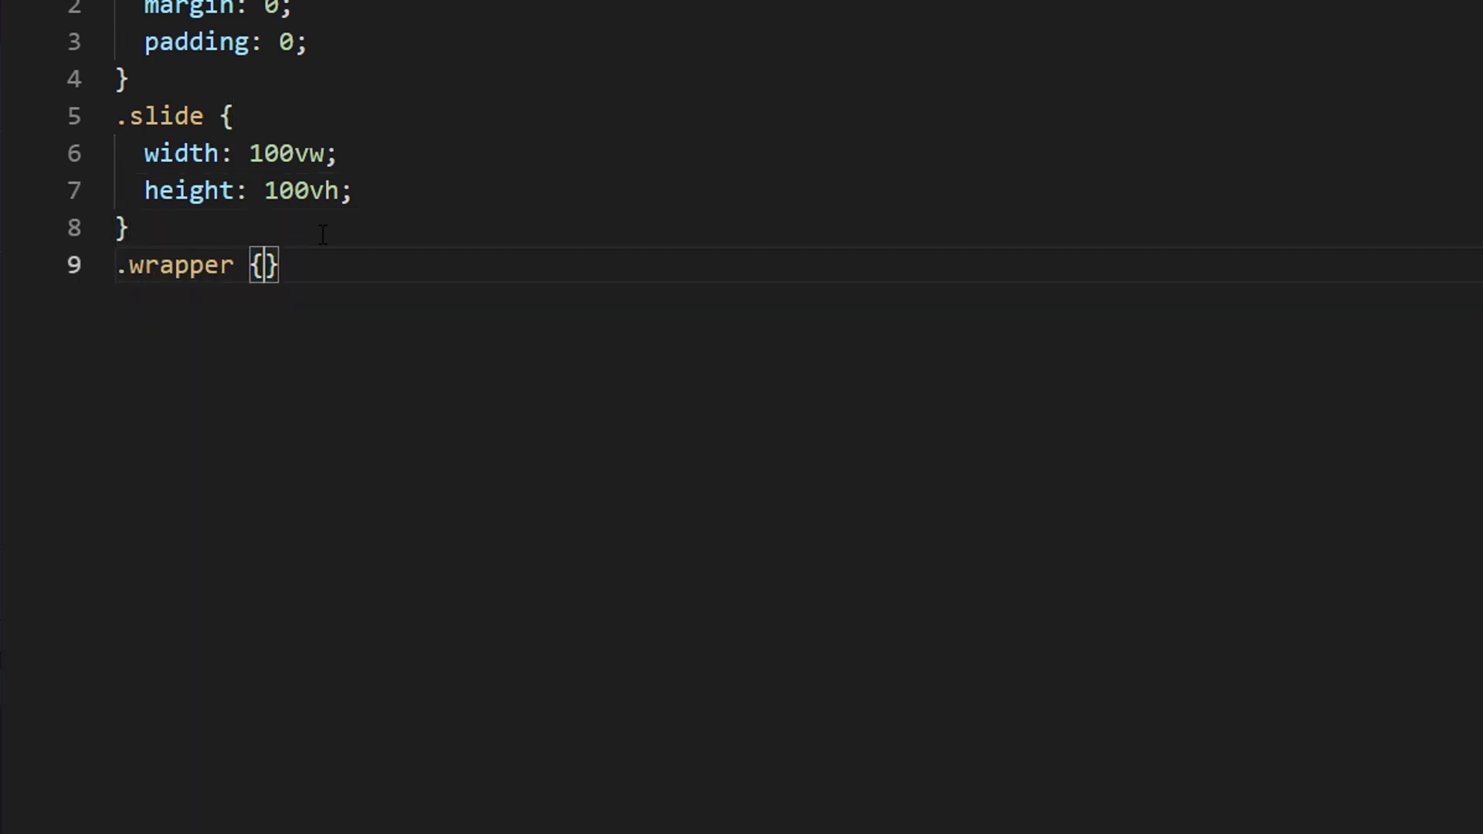
Write the .wrapper rule with display: flex, flex-direction: row and width: 400vw.
key("Return")
type("display")
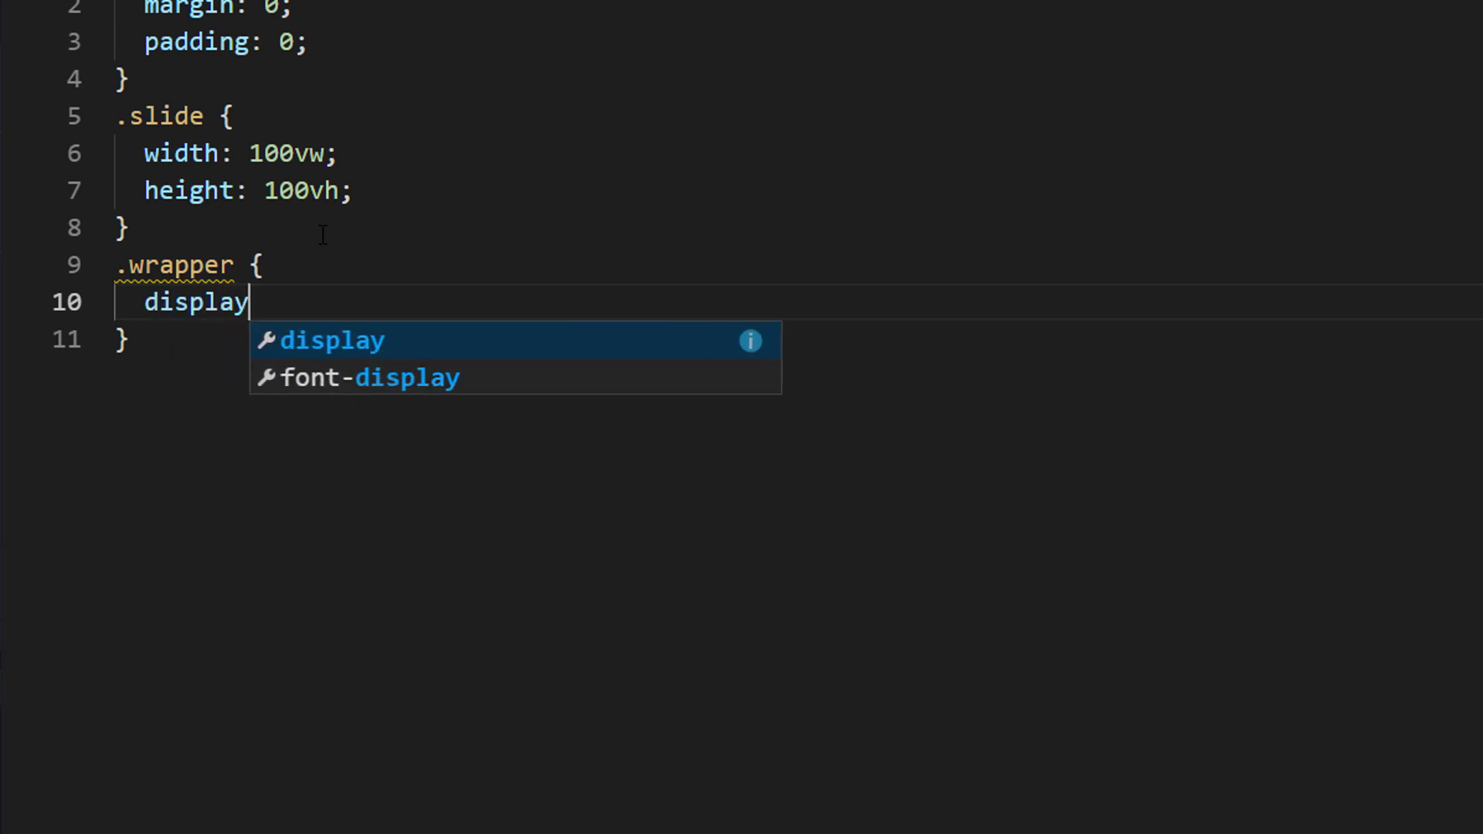
type(": flex;")
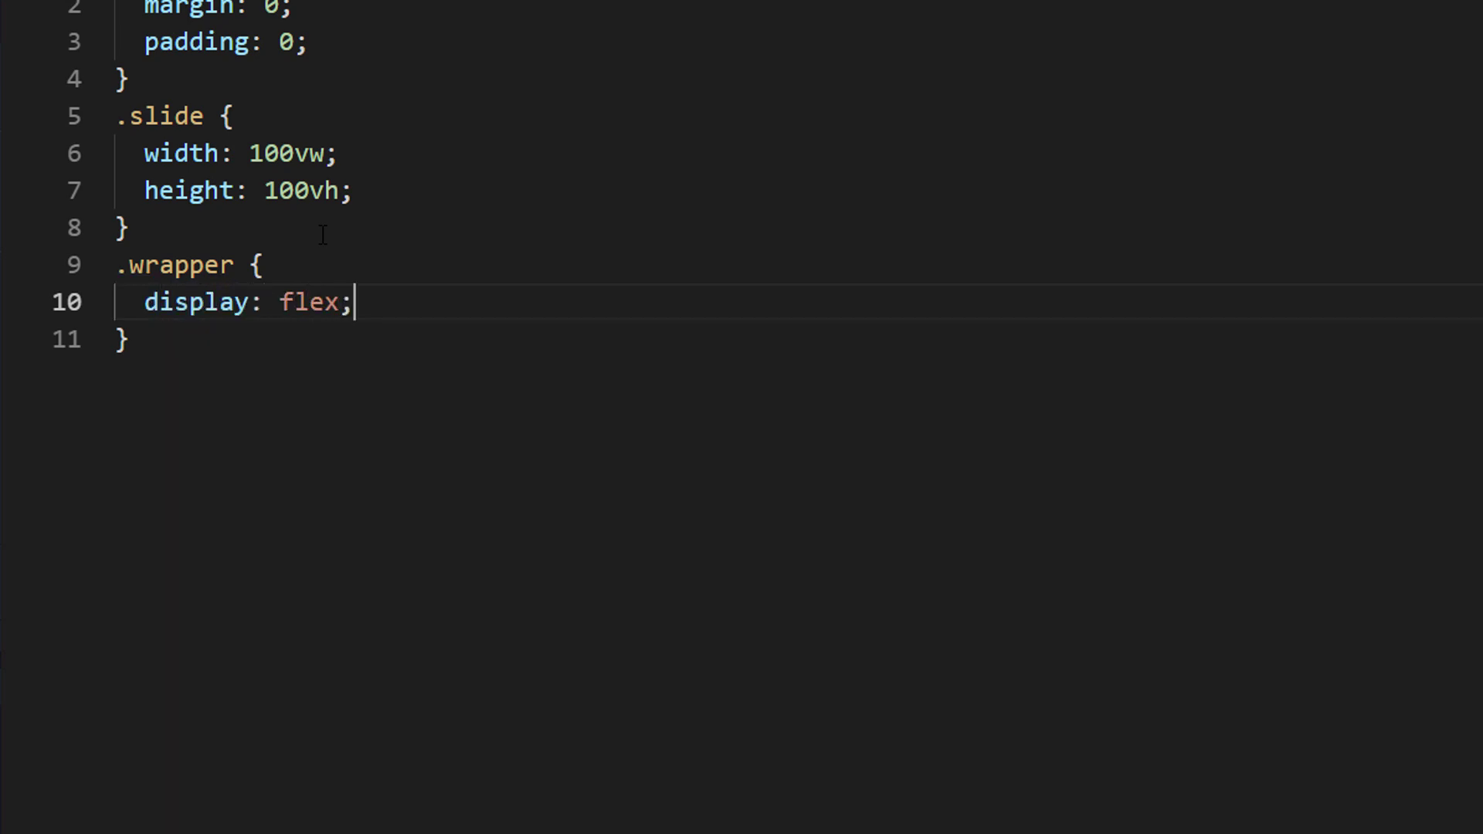
key("Return")
type("flex")
key("Down")
key("Down")
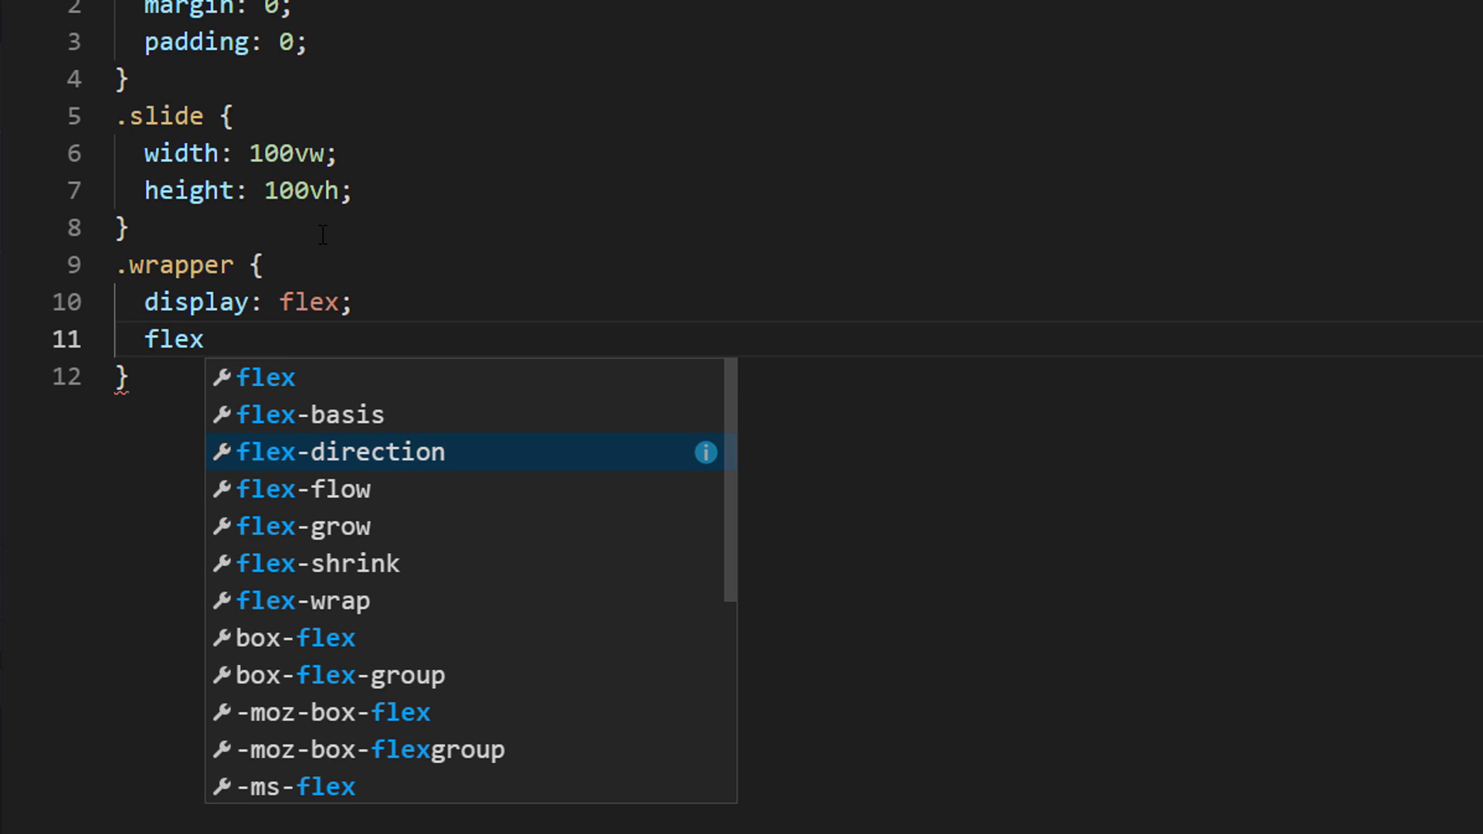
key("Return")
type("row;")
key("Return")
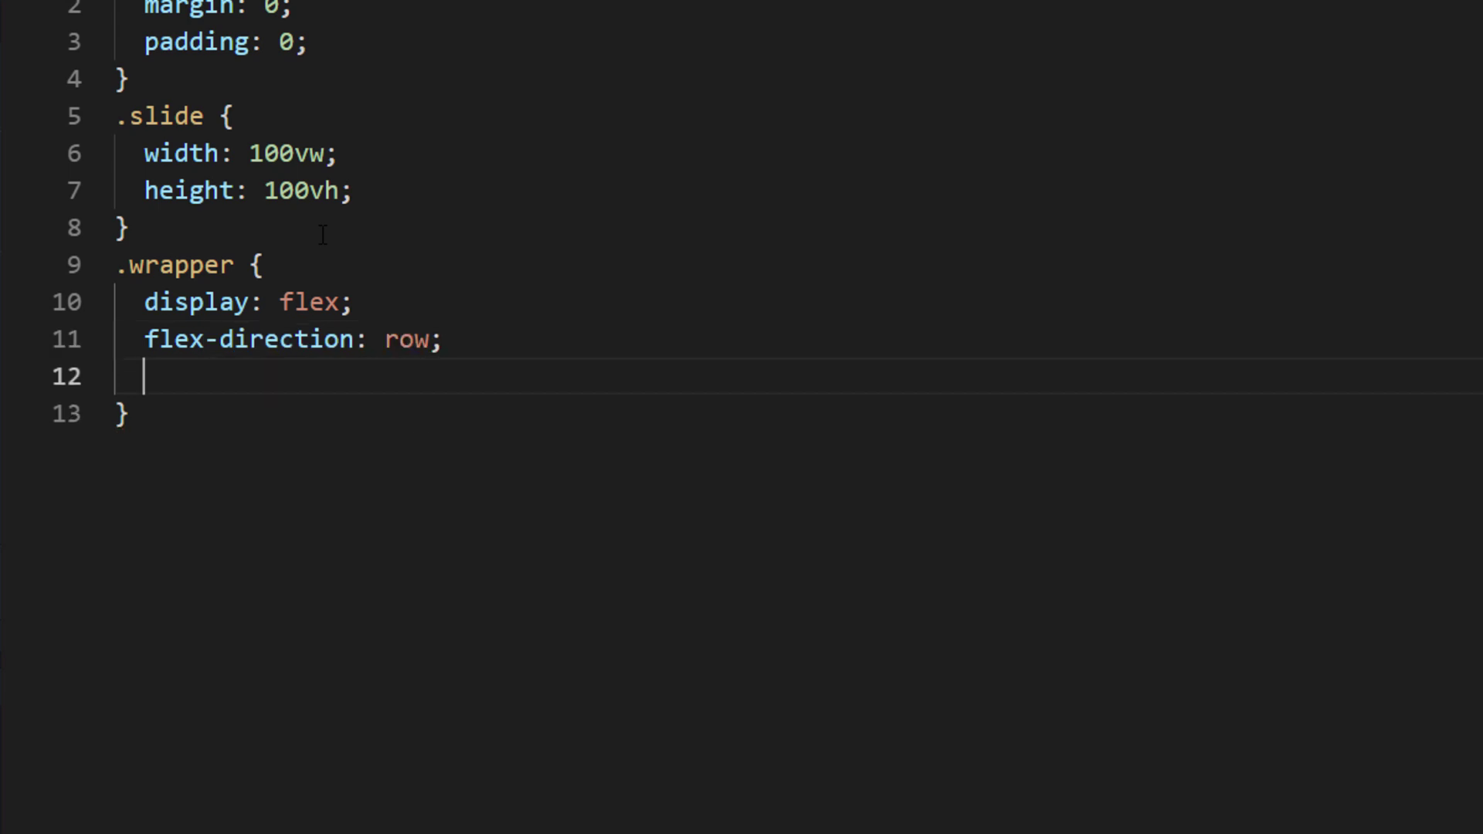
type("width")
key("Return")
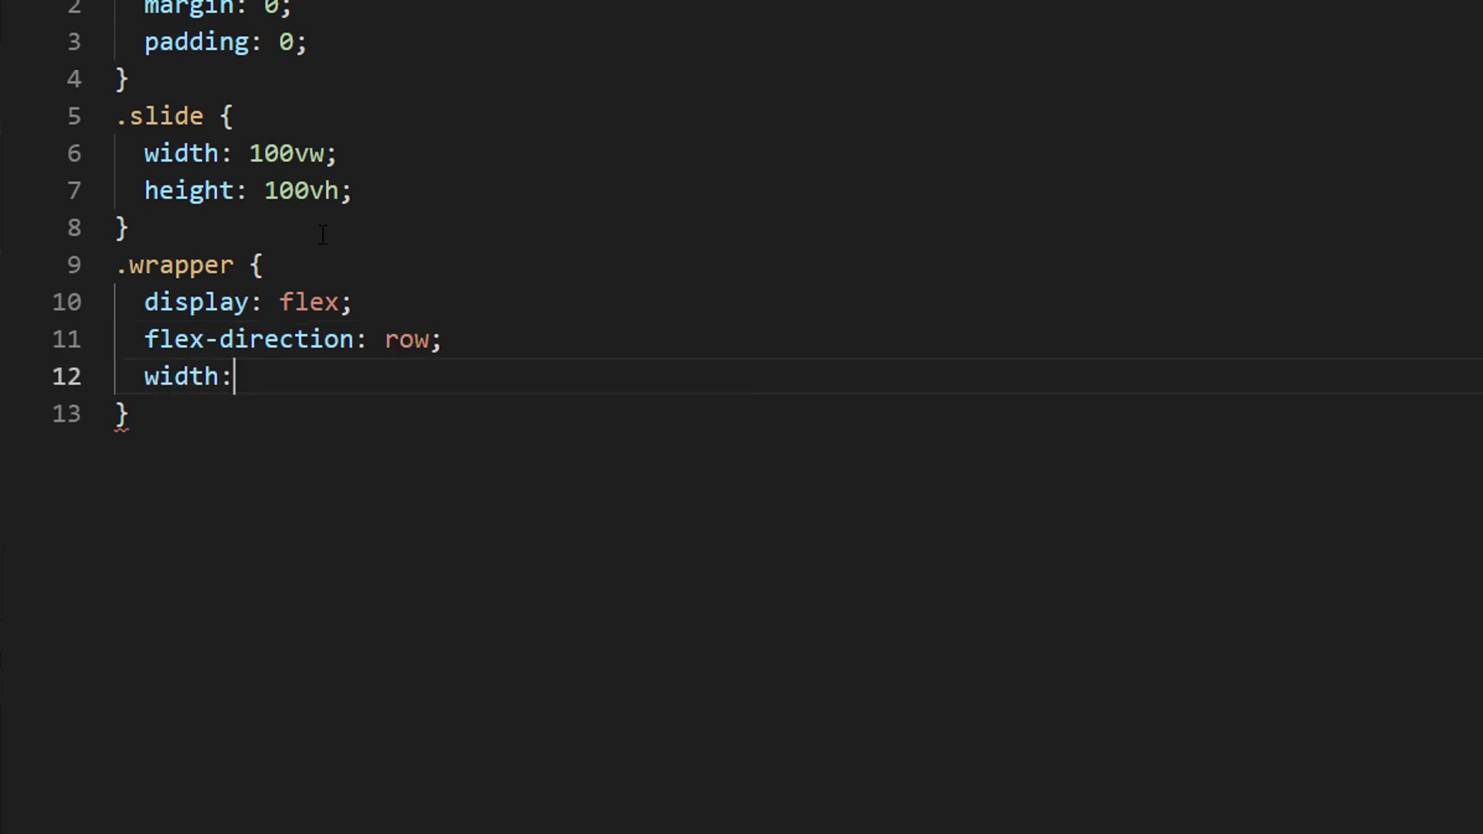
type(" 400vw;")
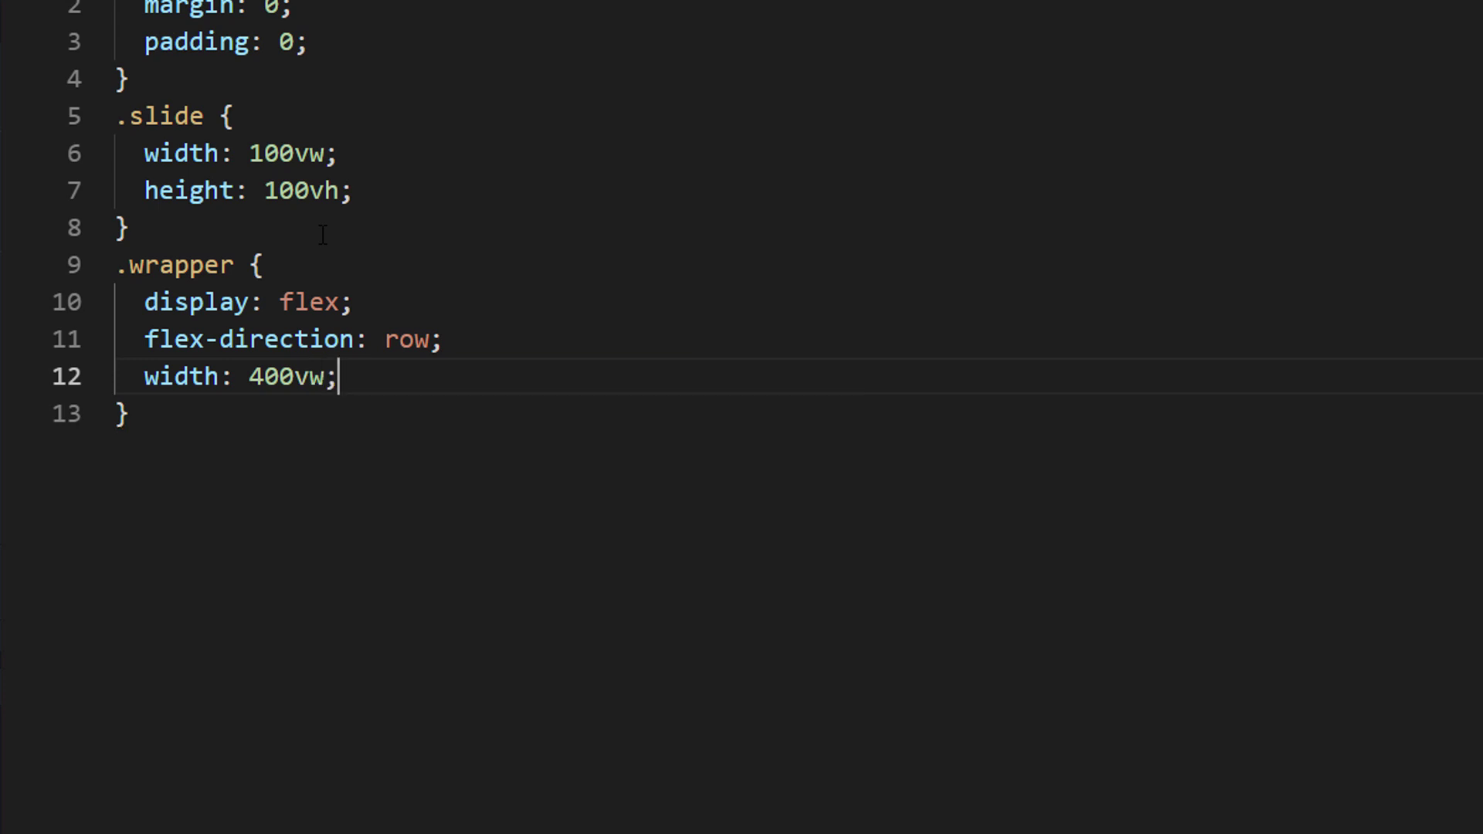
key("Down")
key("Return")
type(".one {")
Give .one a #efdefe background and paste three copies of the rule below it.
key("Return")
type("background")
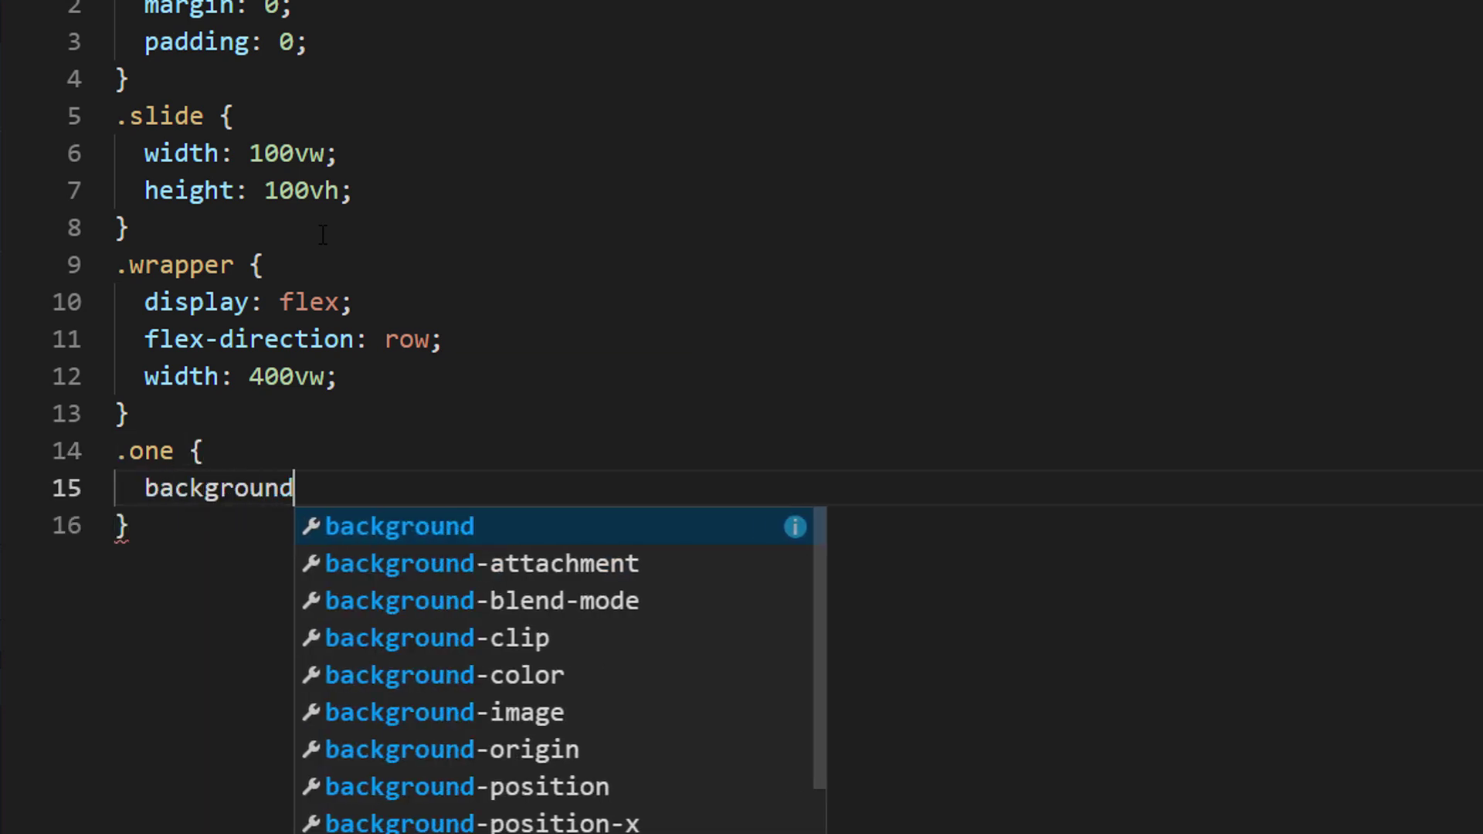
type(": #ef")
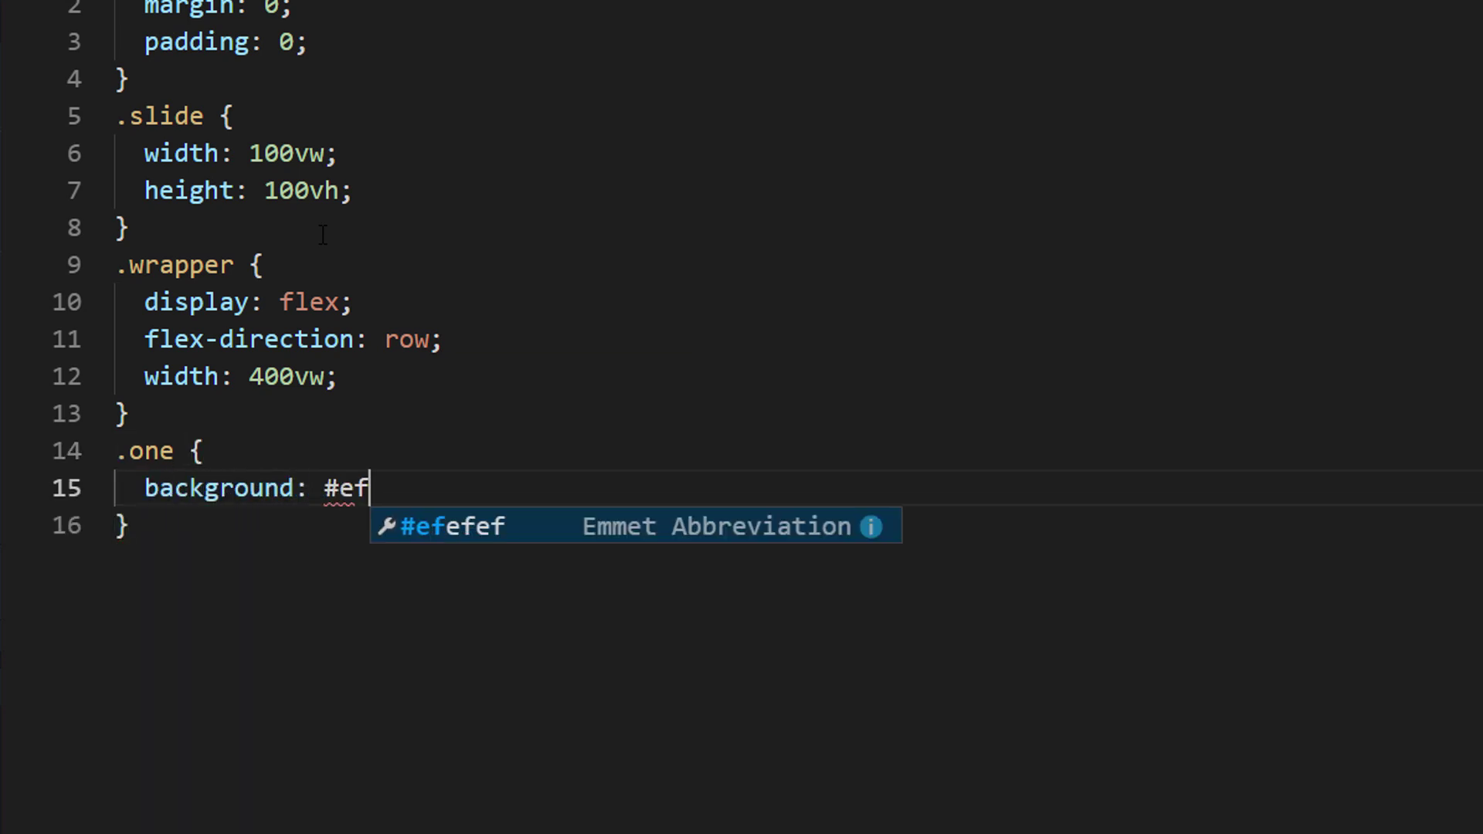
type("defe;")
left_click_drag(130, 527, 129, 452)
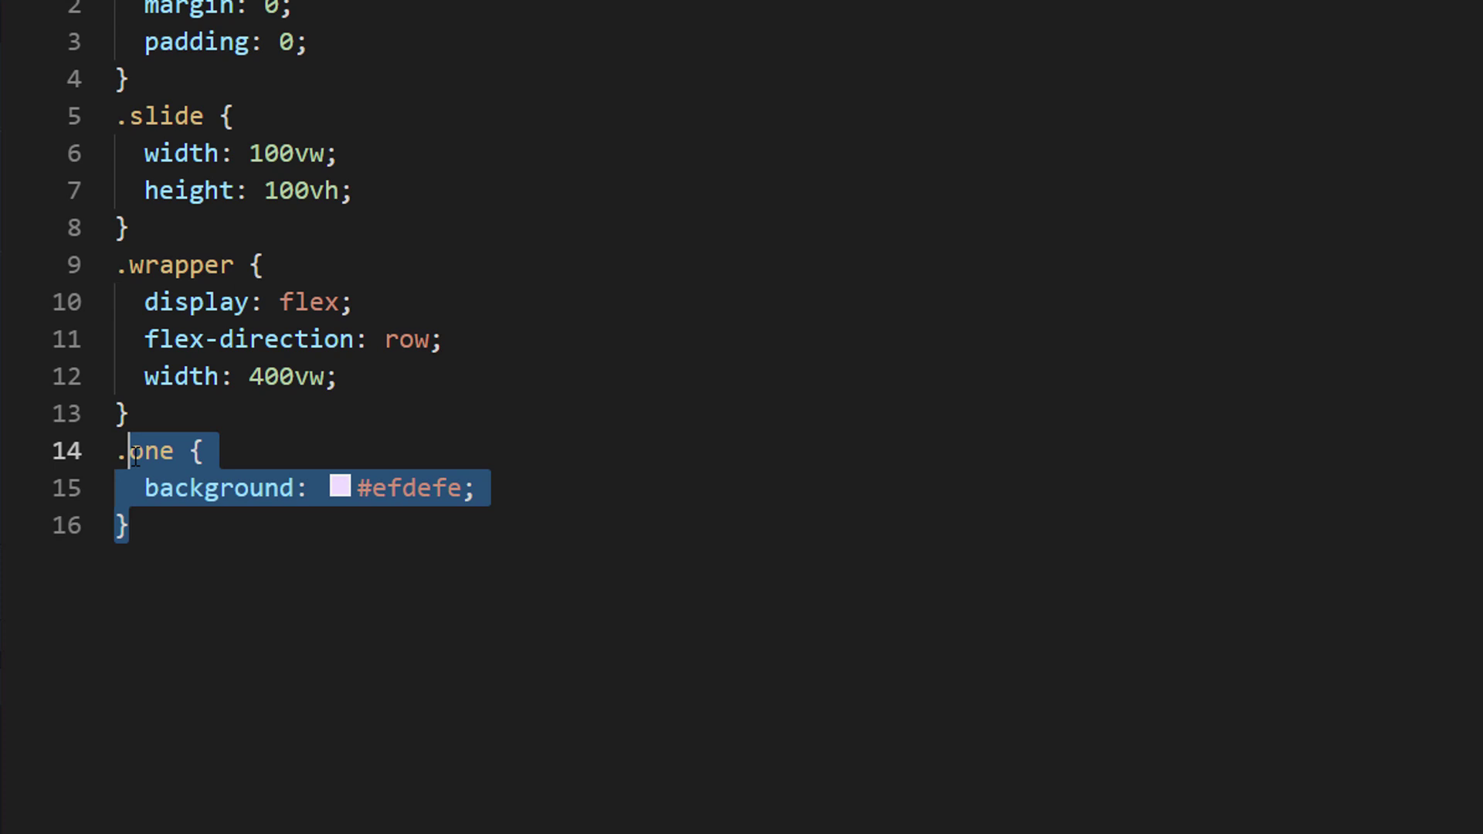
key("ctrl+c")
key("Right")
scroll(182, 450, "down", 2)
key("Return")
key("ctrl+v")
key("Return")
key("ctrl+v")
key("Return")
key("ctrl+v")
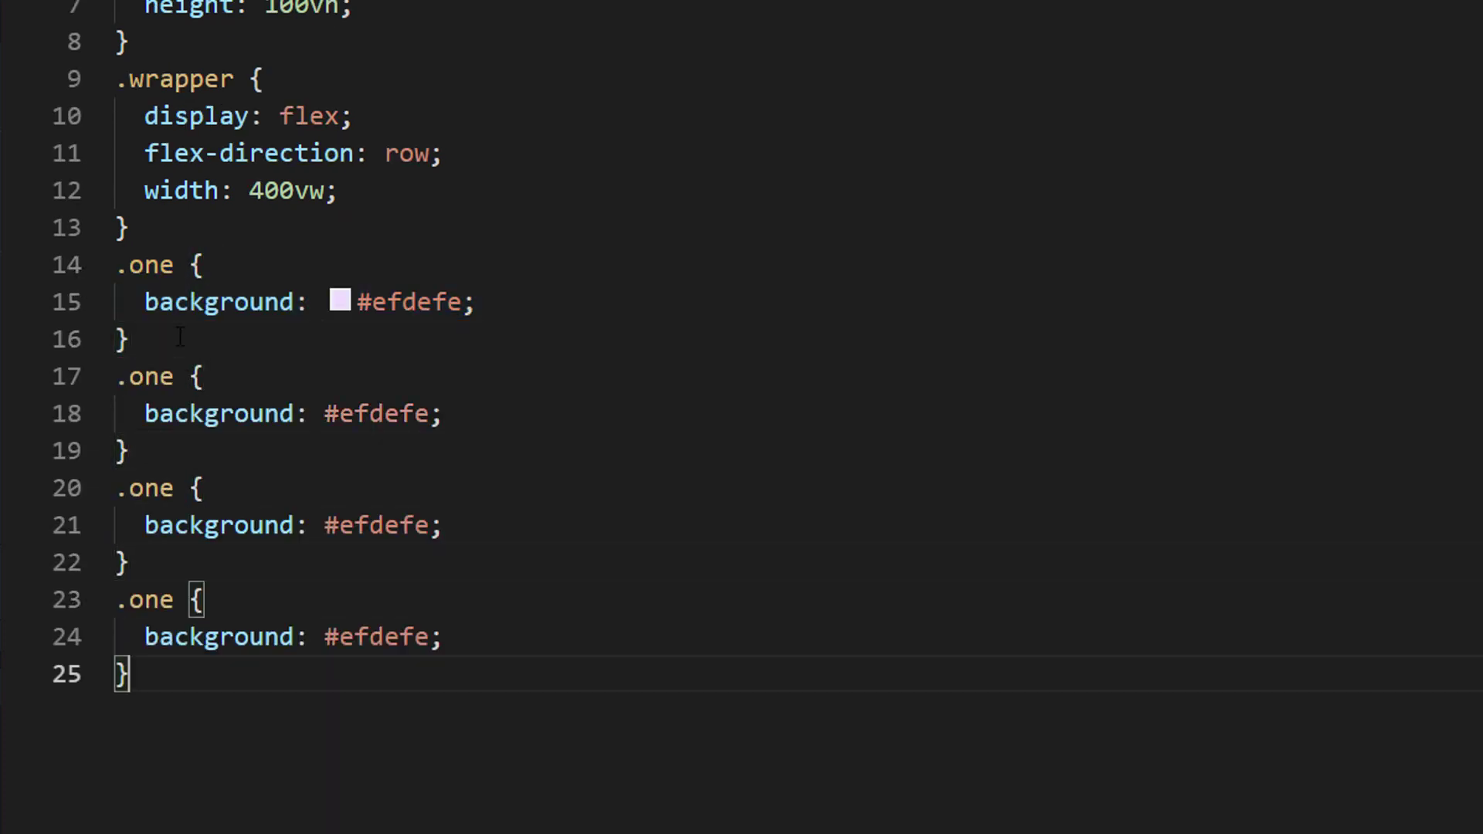
Rename the three copied rules to .two, .three and .four.
double_click(152, 376)
type("two")
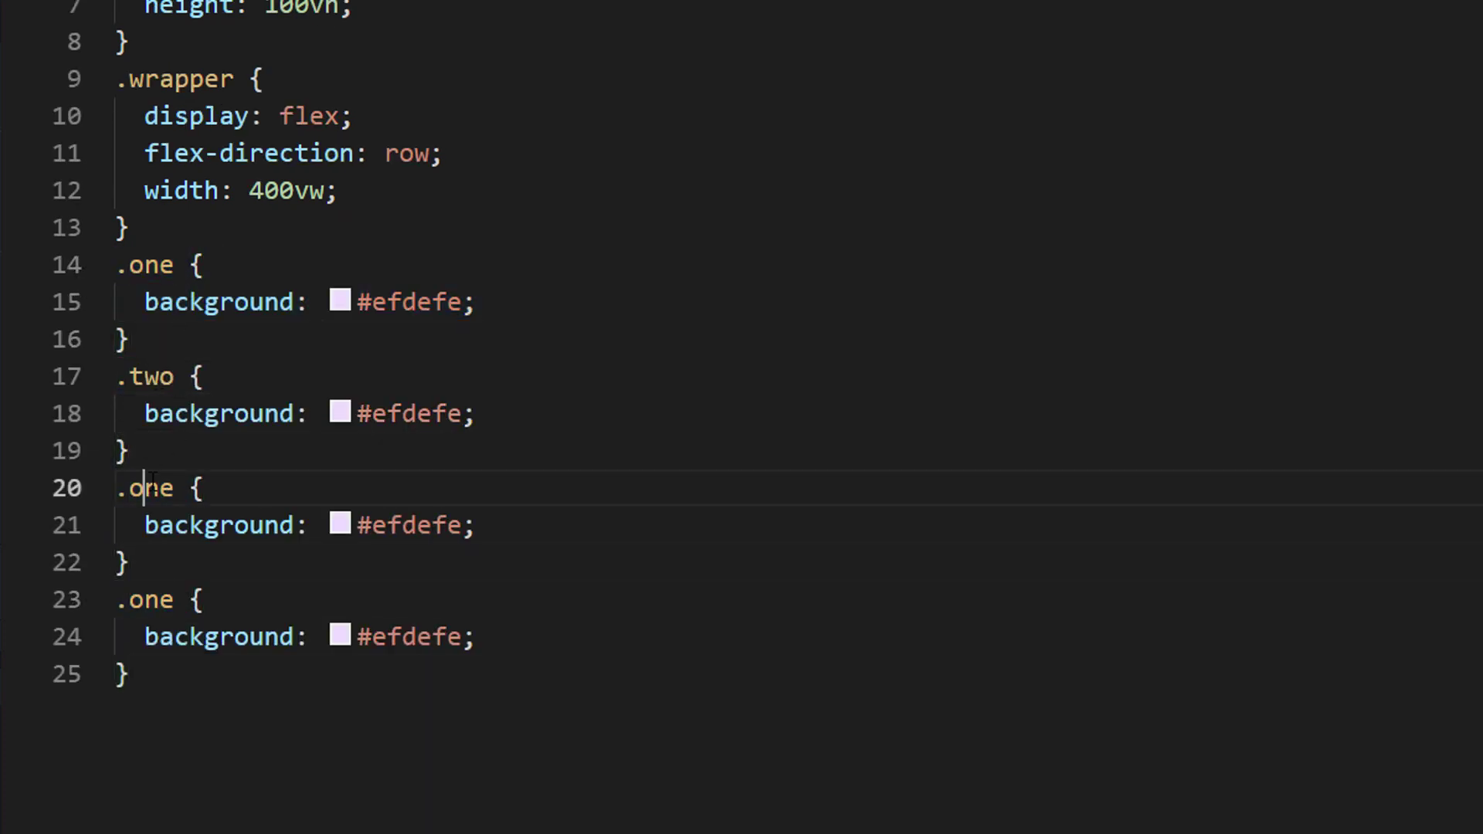
double_click(149, 488)
type("three")
double_click(157, 604)
type("four")
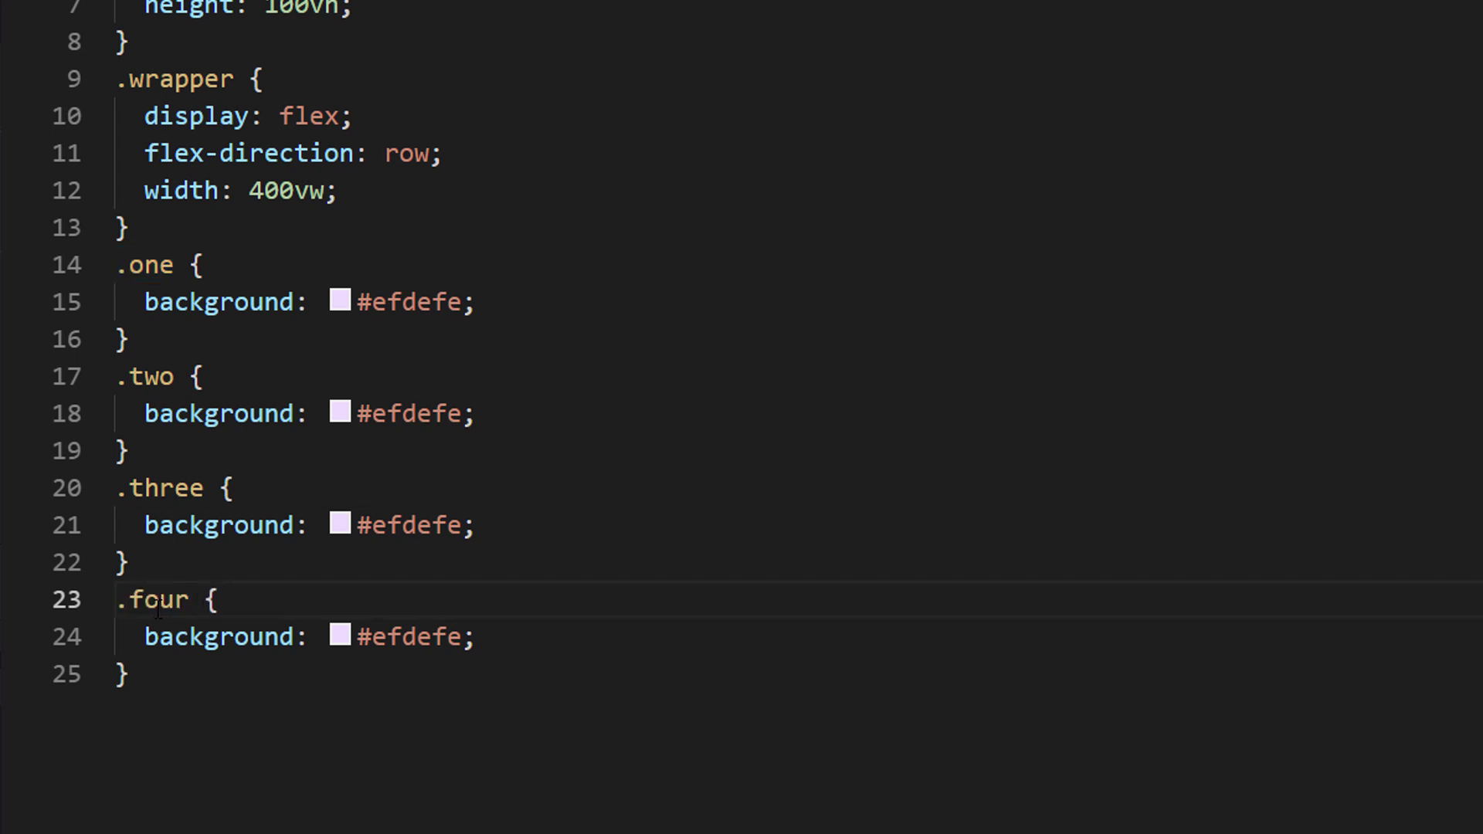
Change the copies' backgrounds to #a3f3d3, #0bbaa0 and #00dfdf.
left_click(473, 413)
double_click(379, 413)
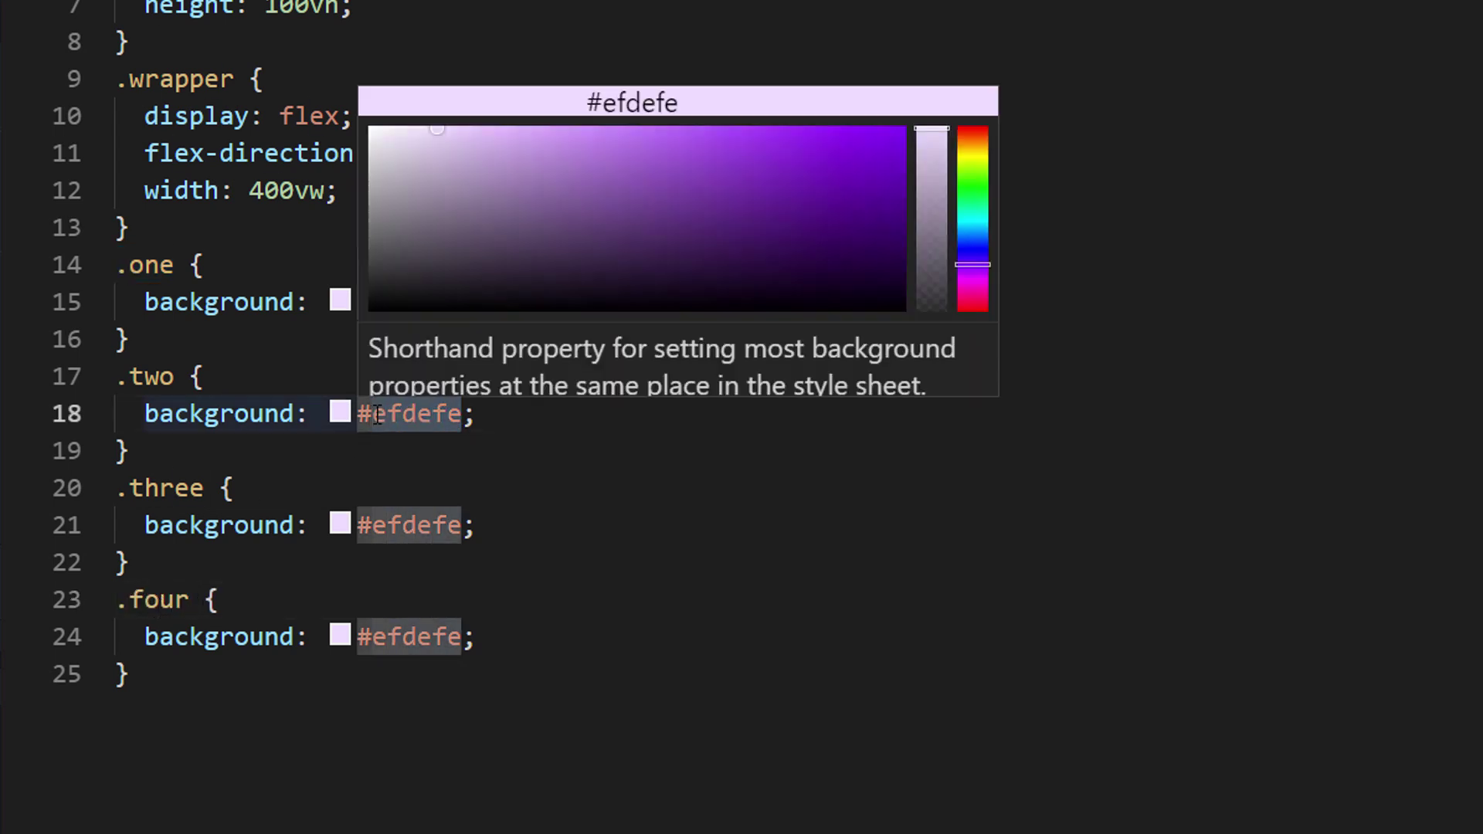
type("a3f3d3")
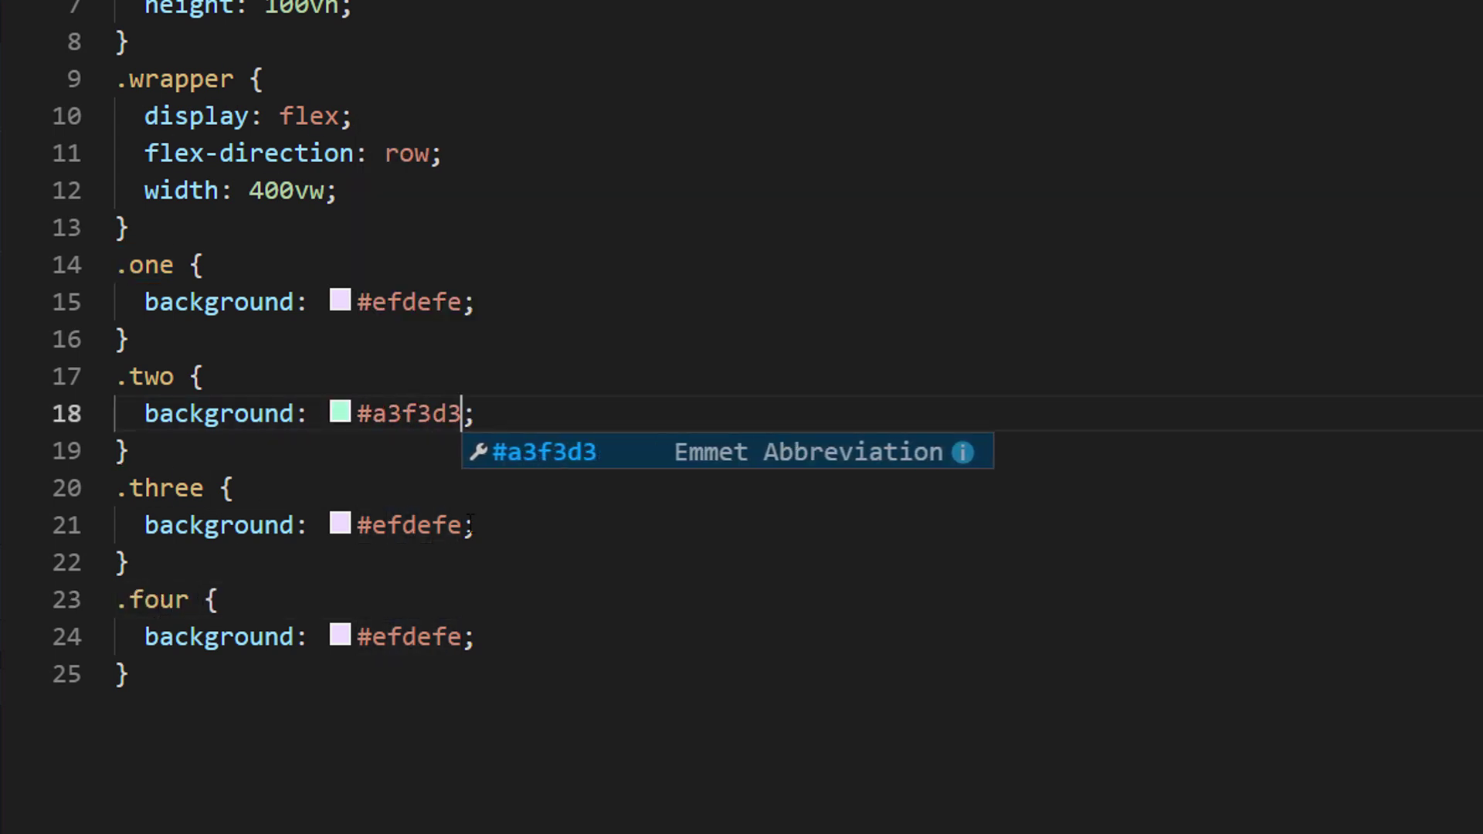
left_click(374, 524)
double_click(394, 525)
type("0bbaa0")
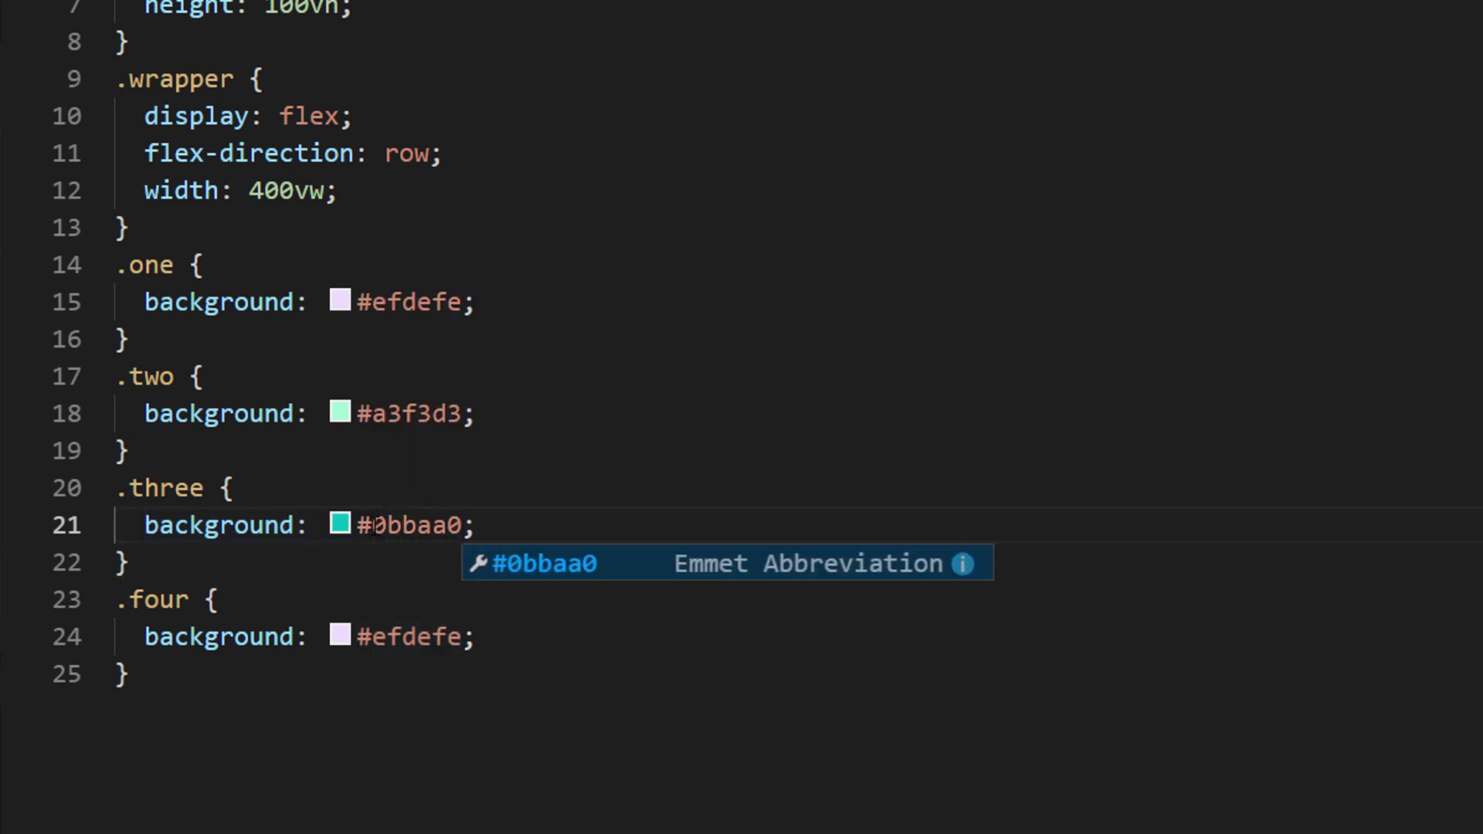
left_click(403, 636)
double_click(403, 637)
type("00dfdf")
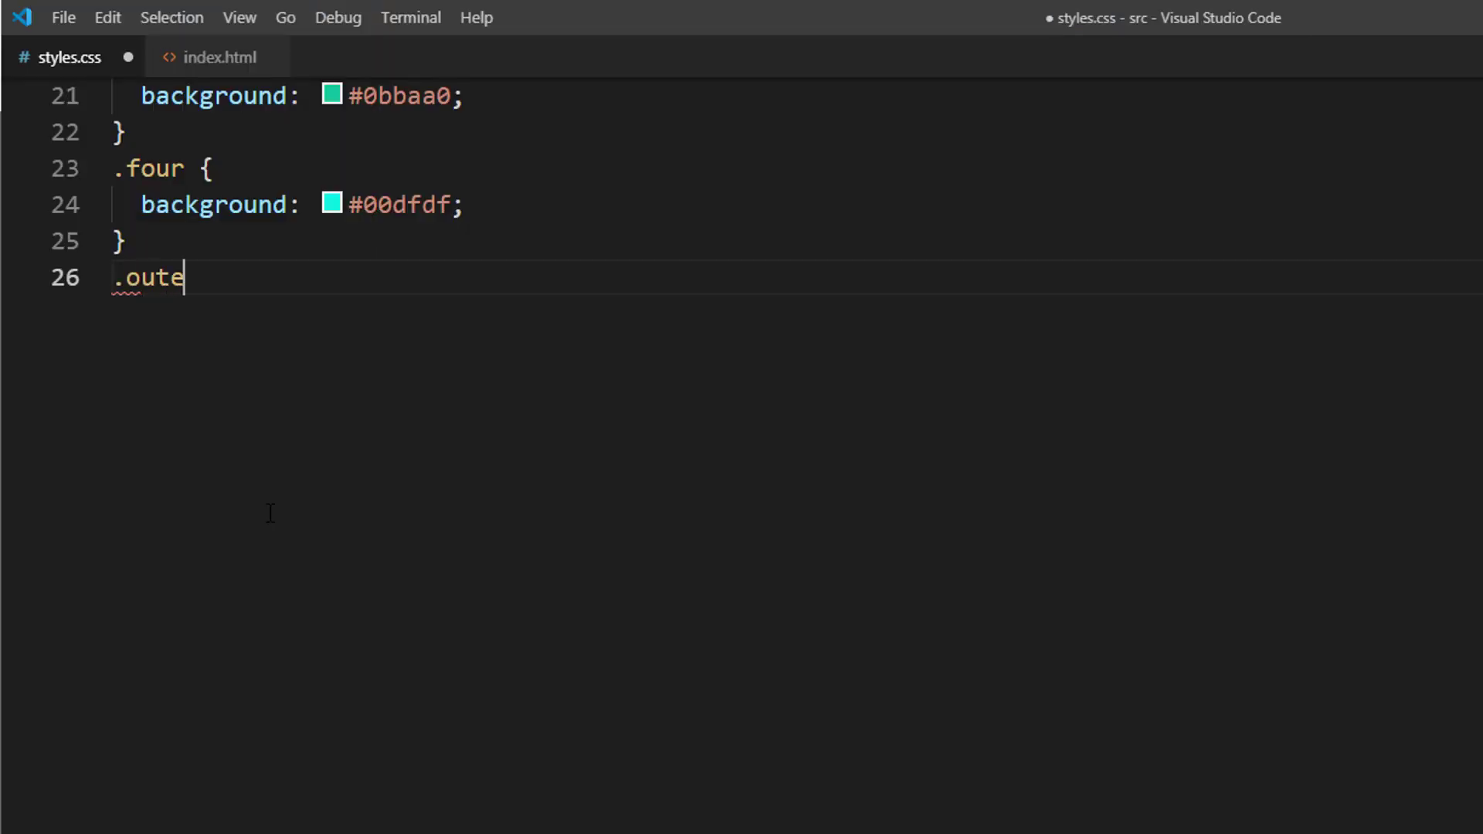
type("{")
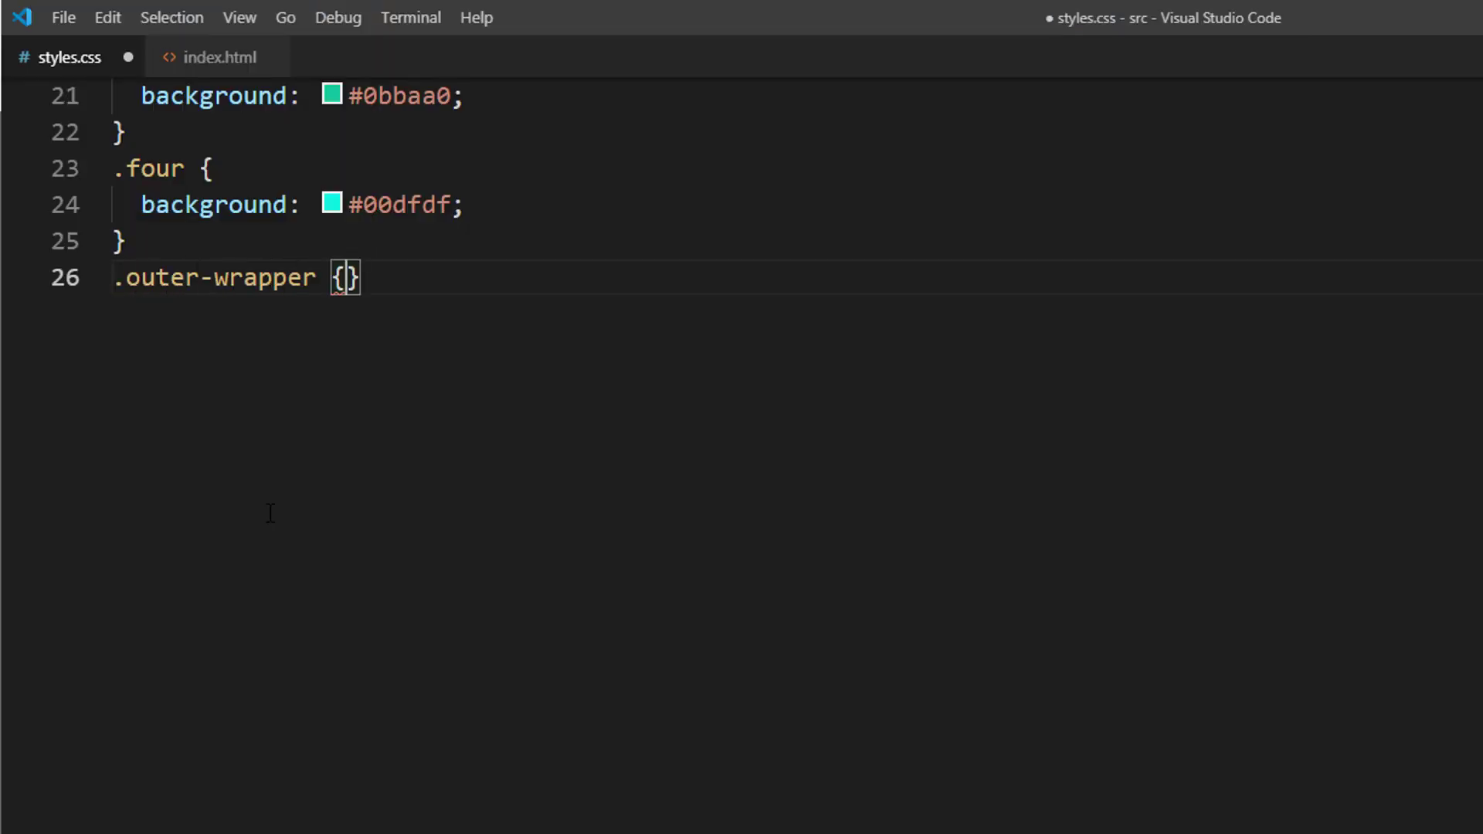
Open the .outer-wrapper rule with width: 100vh and height: 100vw.
key("Return")
type("idth")
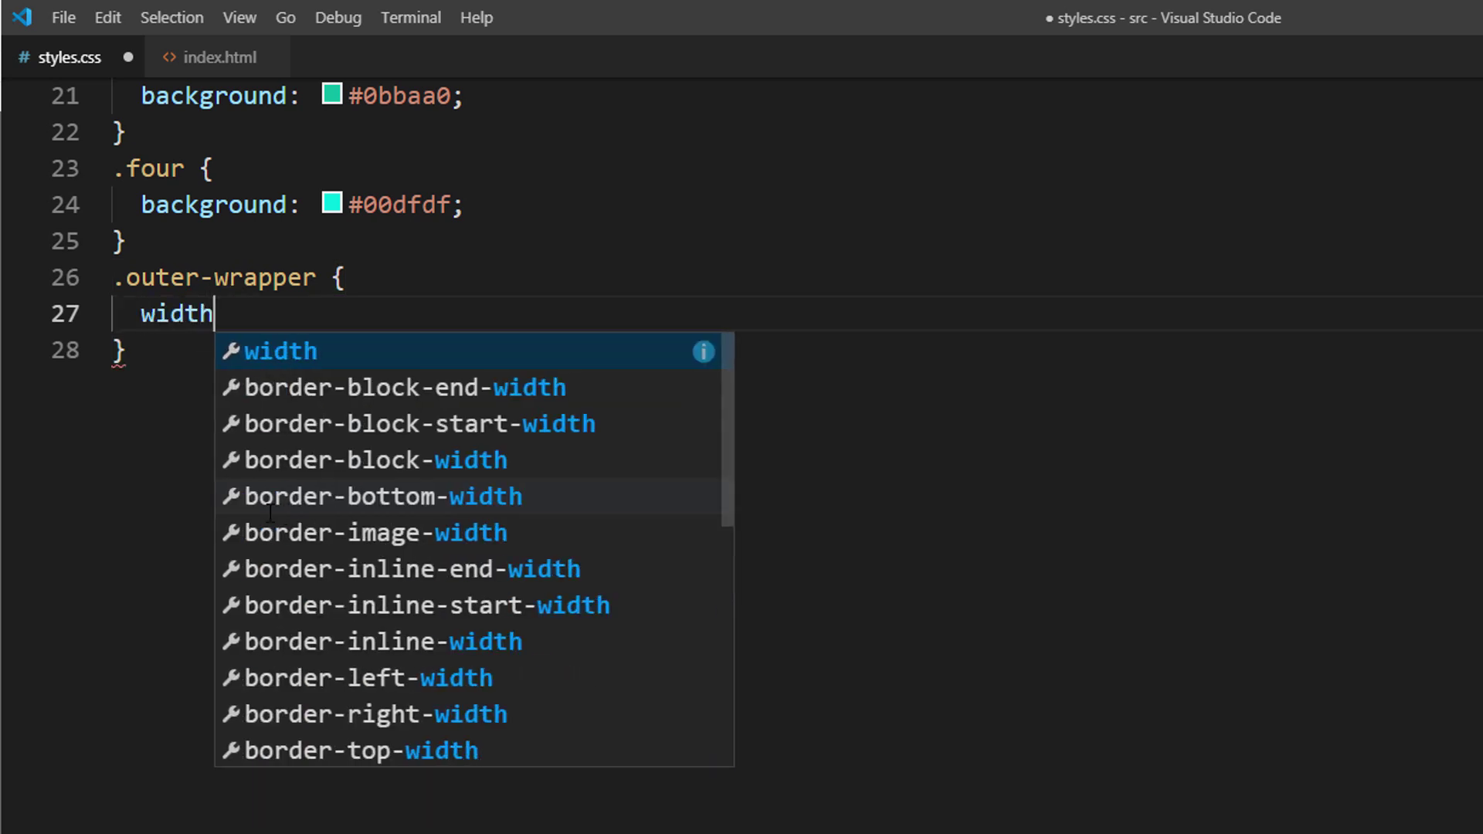
key("Return")
type("vh")
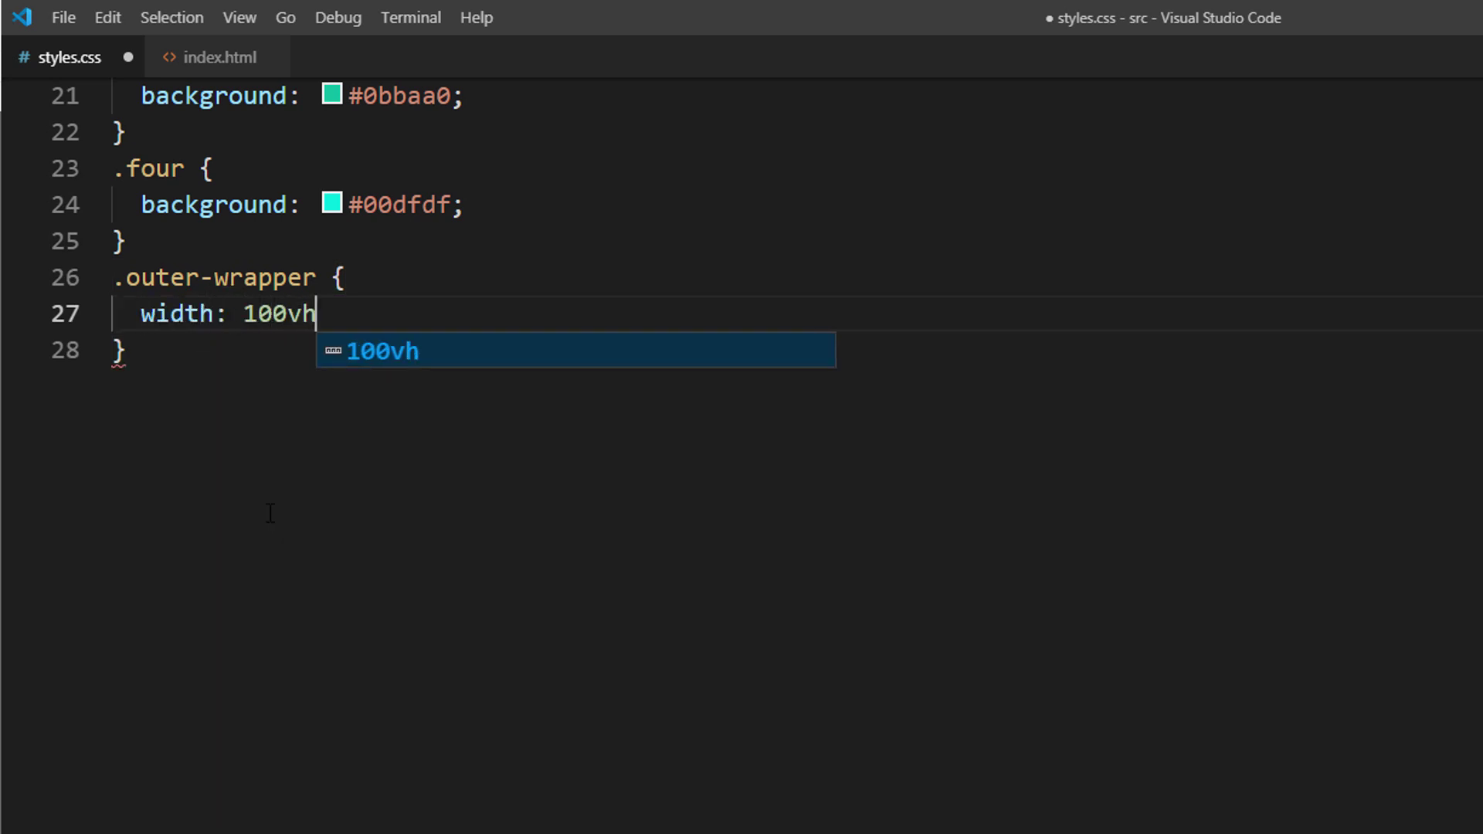
type(";")
key("Return")
type("he")
key("Return")
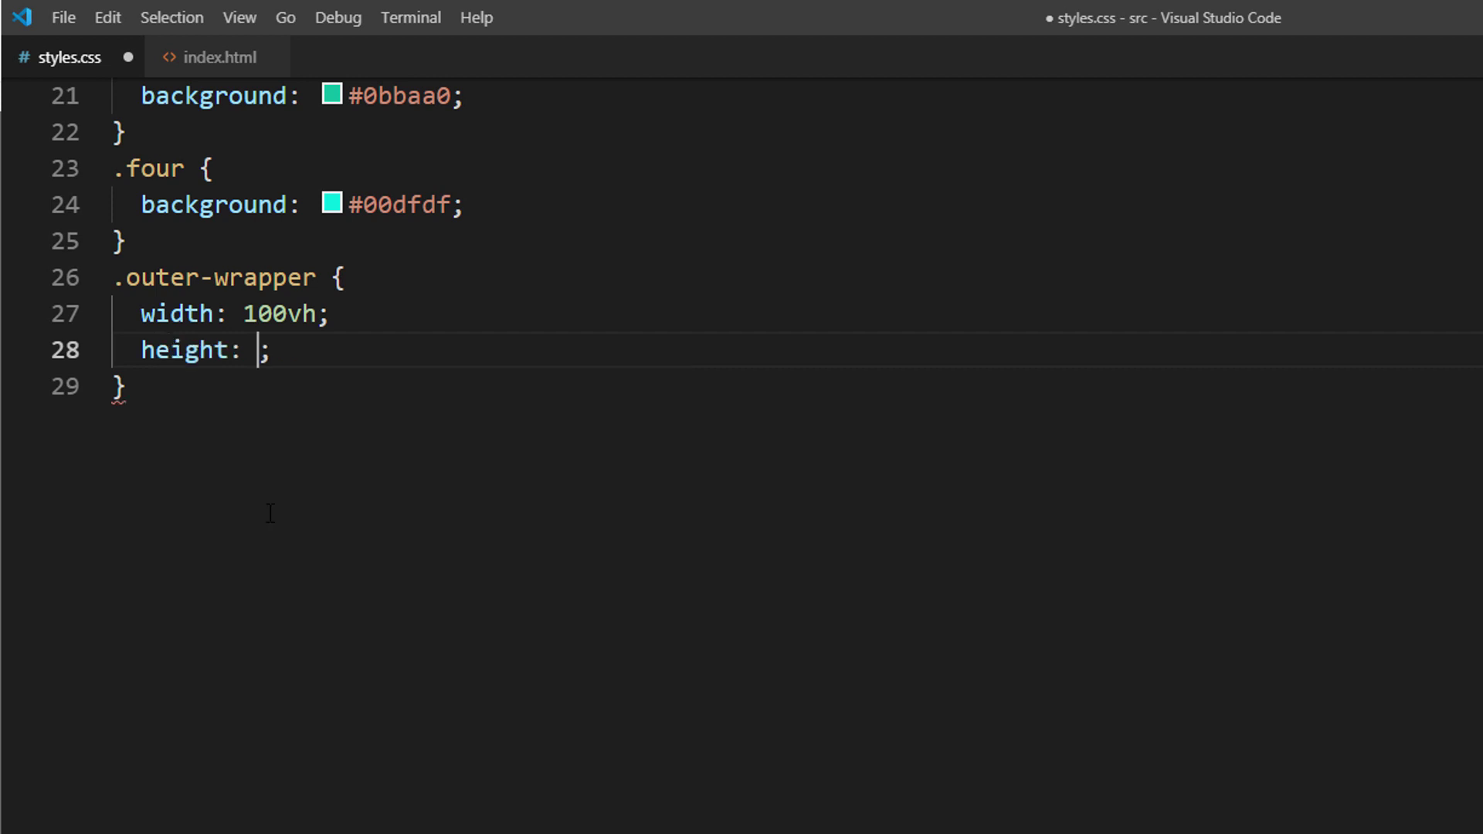
type("100vw")
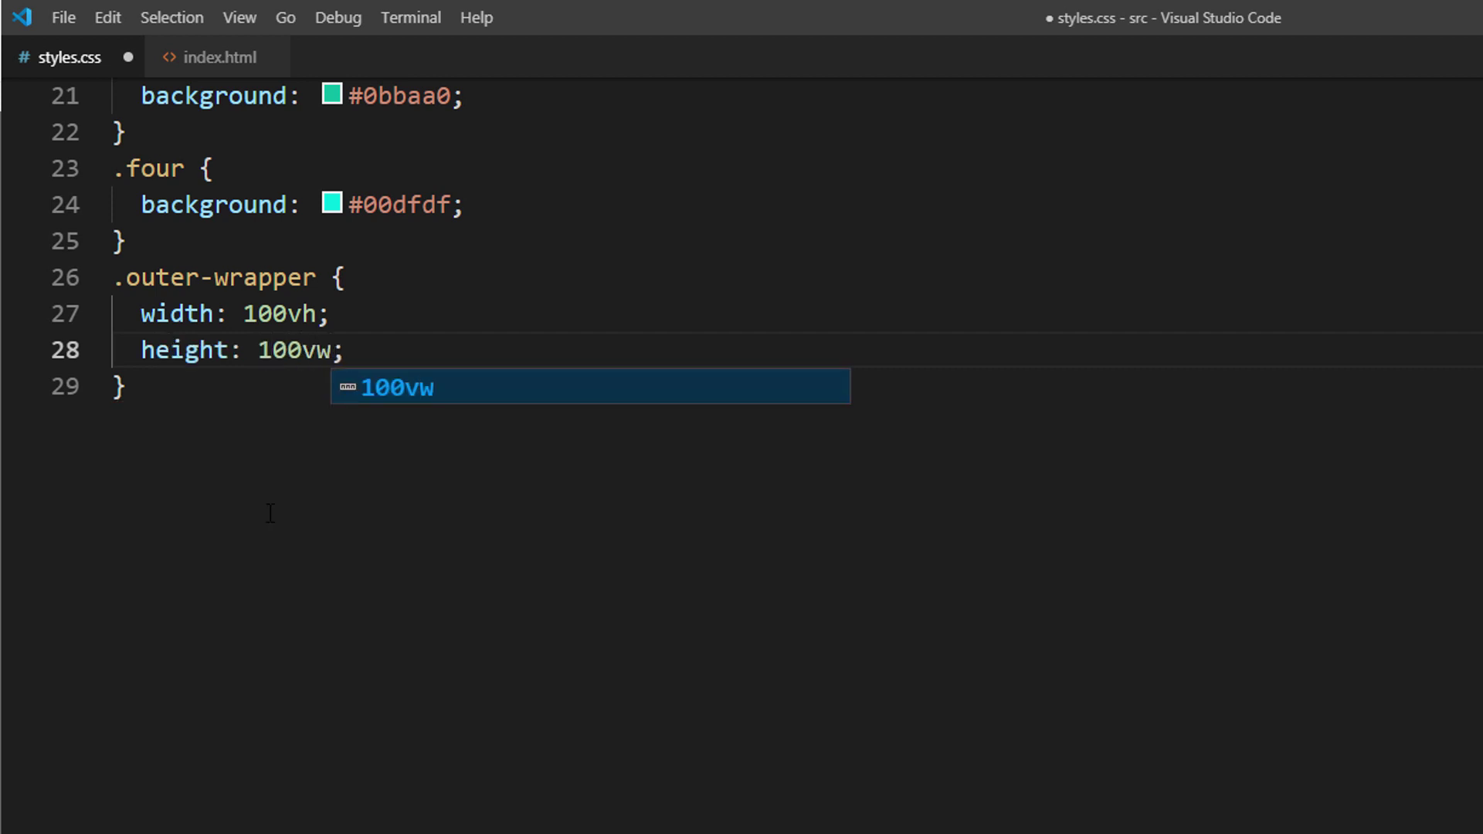
key("Right")
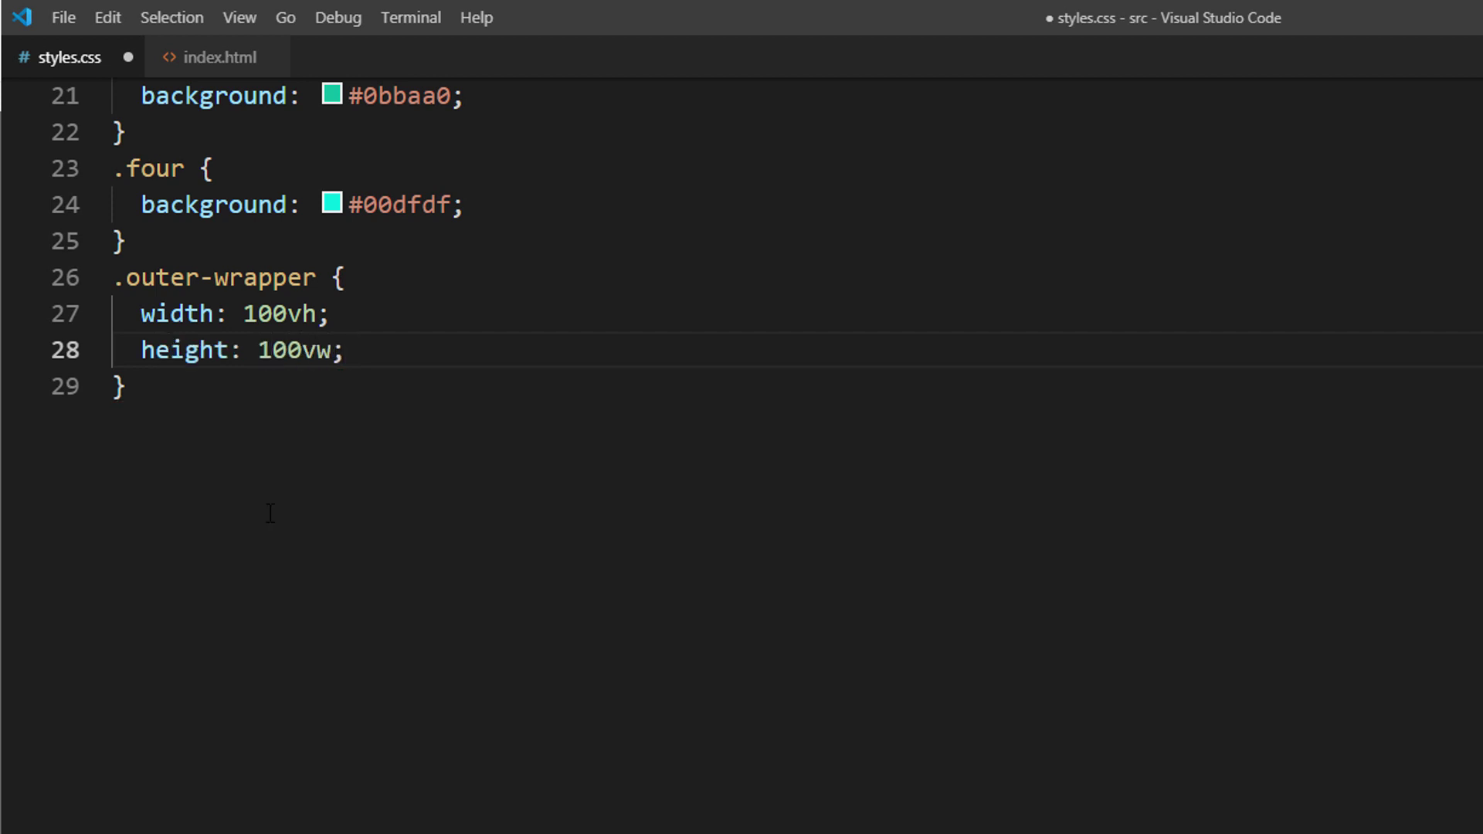
Add transform: rotate(-90deg) and transform-origin: top left to .outer-wrapper.
key("Return")
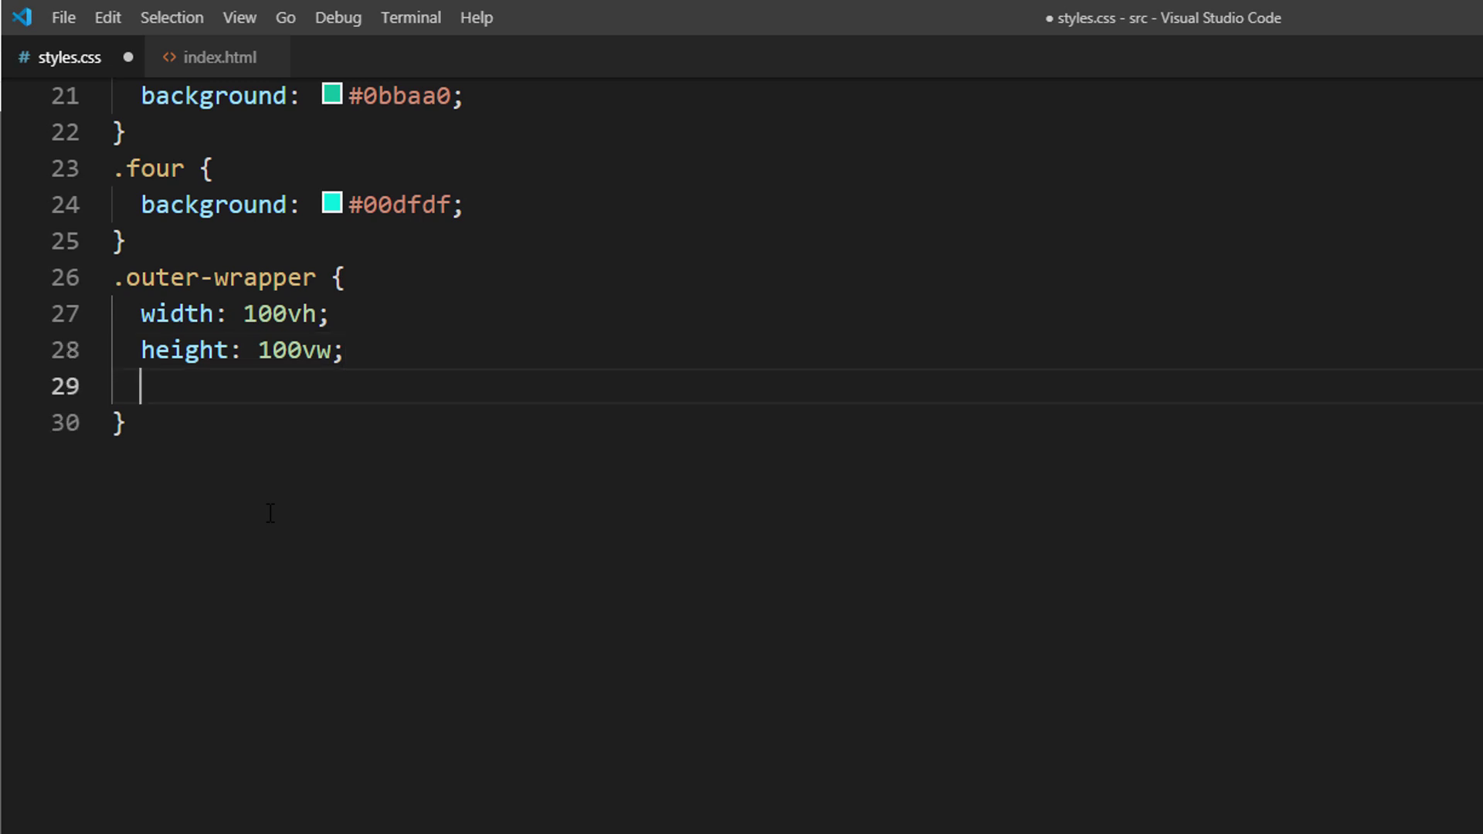
type("trans")
key("Return")
type("ro")
key("Return")
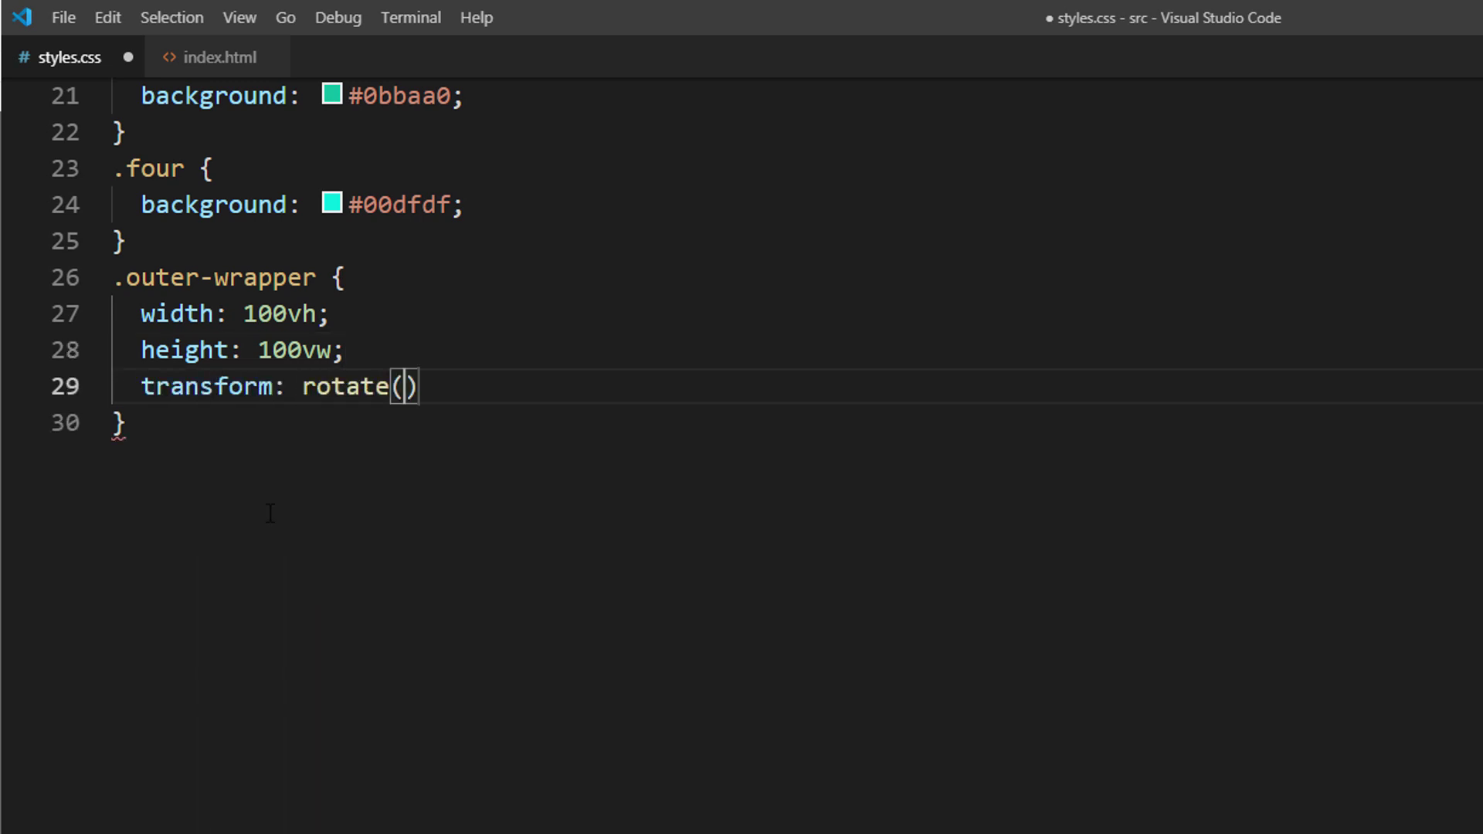
type("-90deg);")
key("Return")
type("tran")
key("Down")
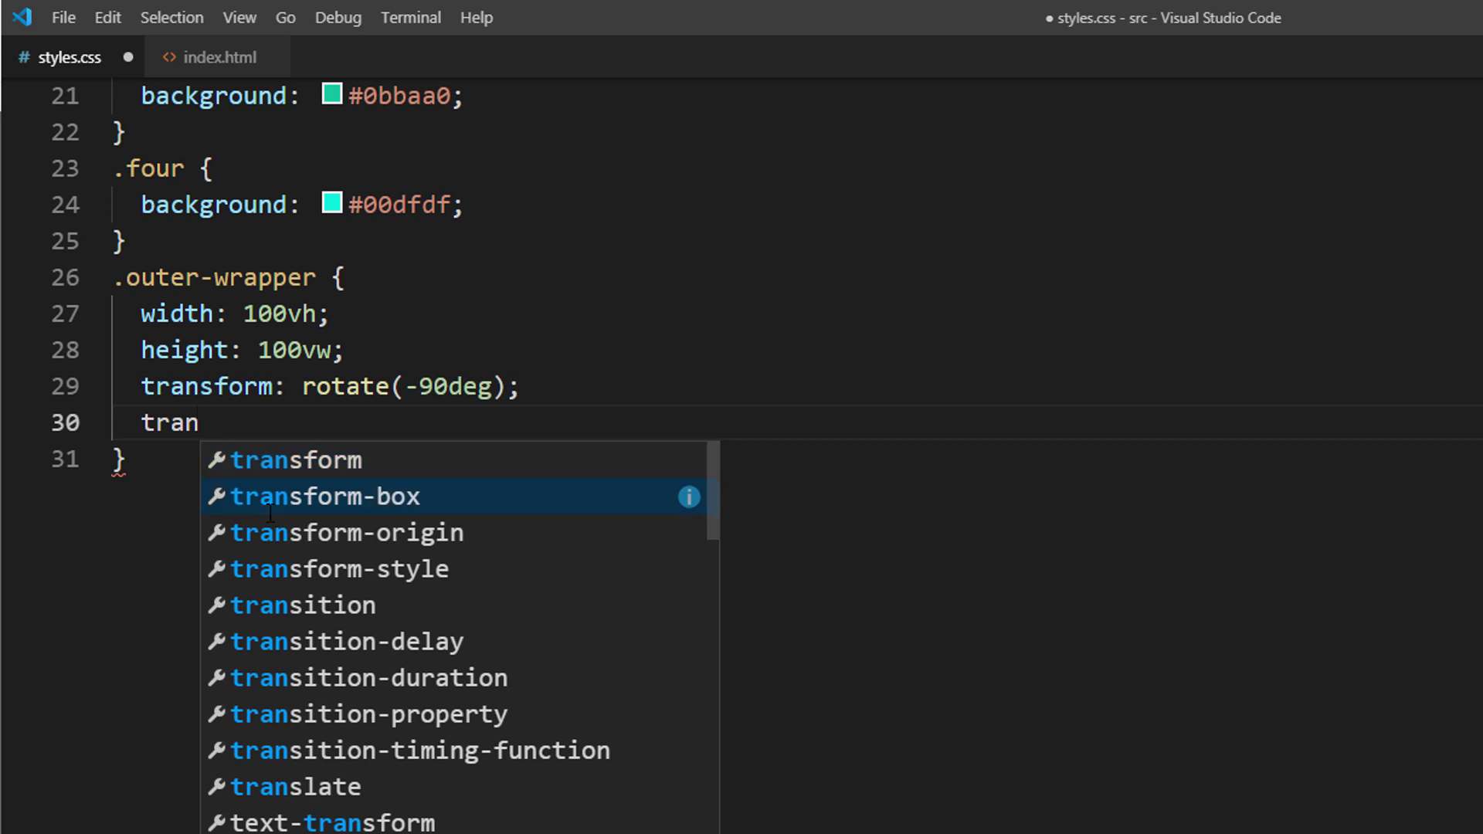
key("Down")
key("Return")
type("top left;")
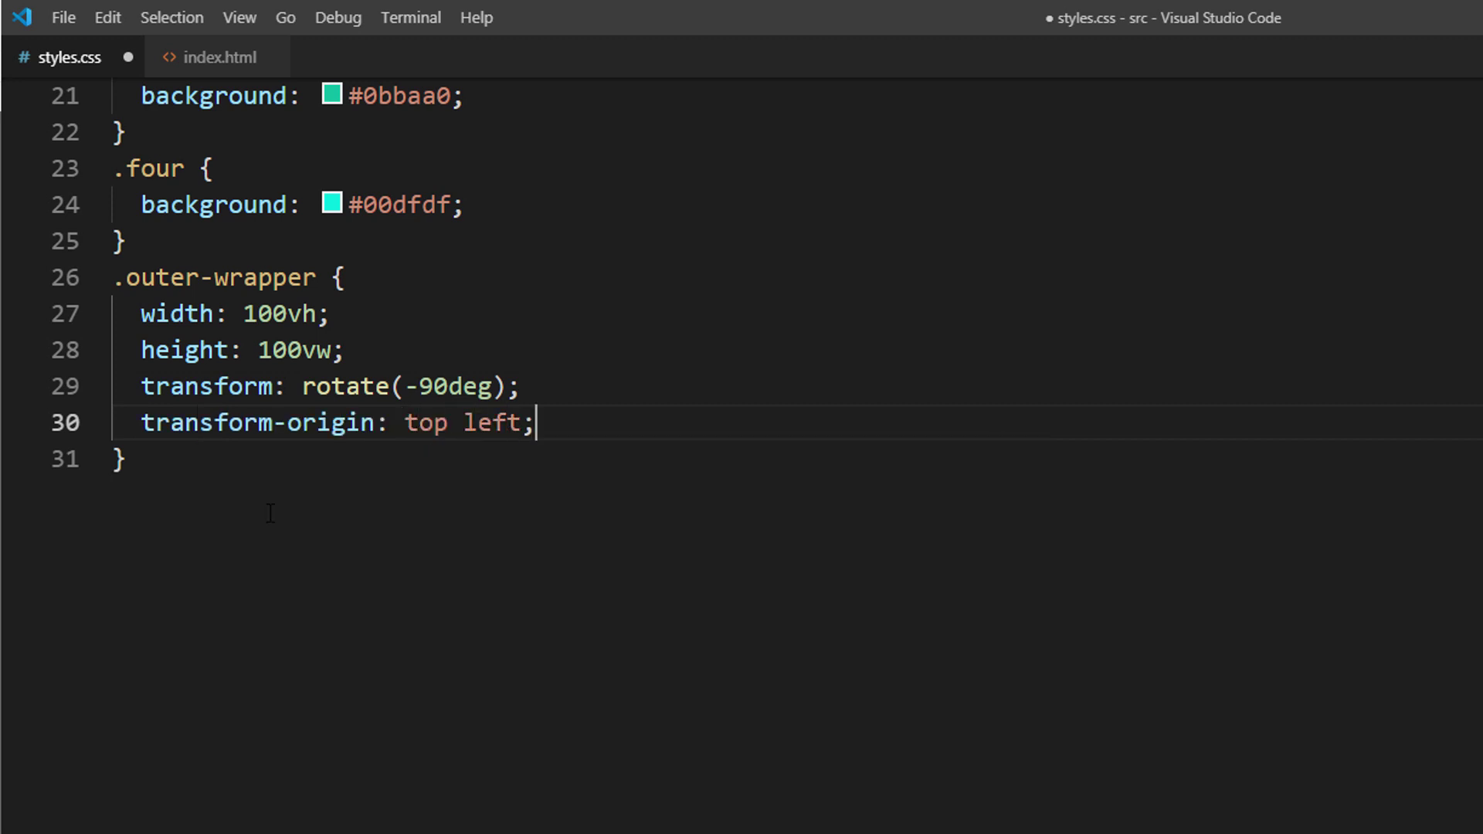
Set .outer-wrapper's overflow-y to scroll and overflow-x to hidden.
key("Return")
type("overflow-")
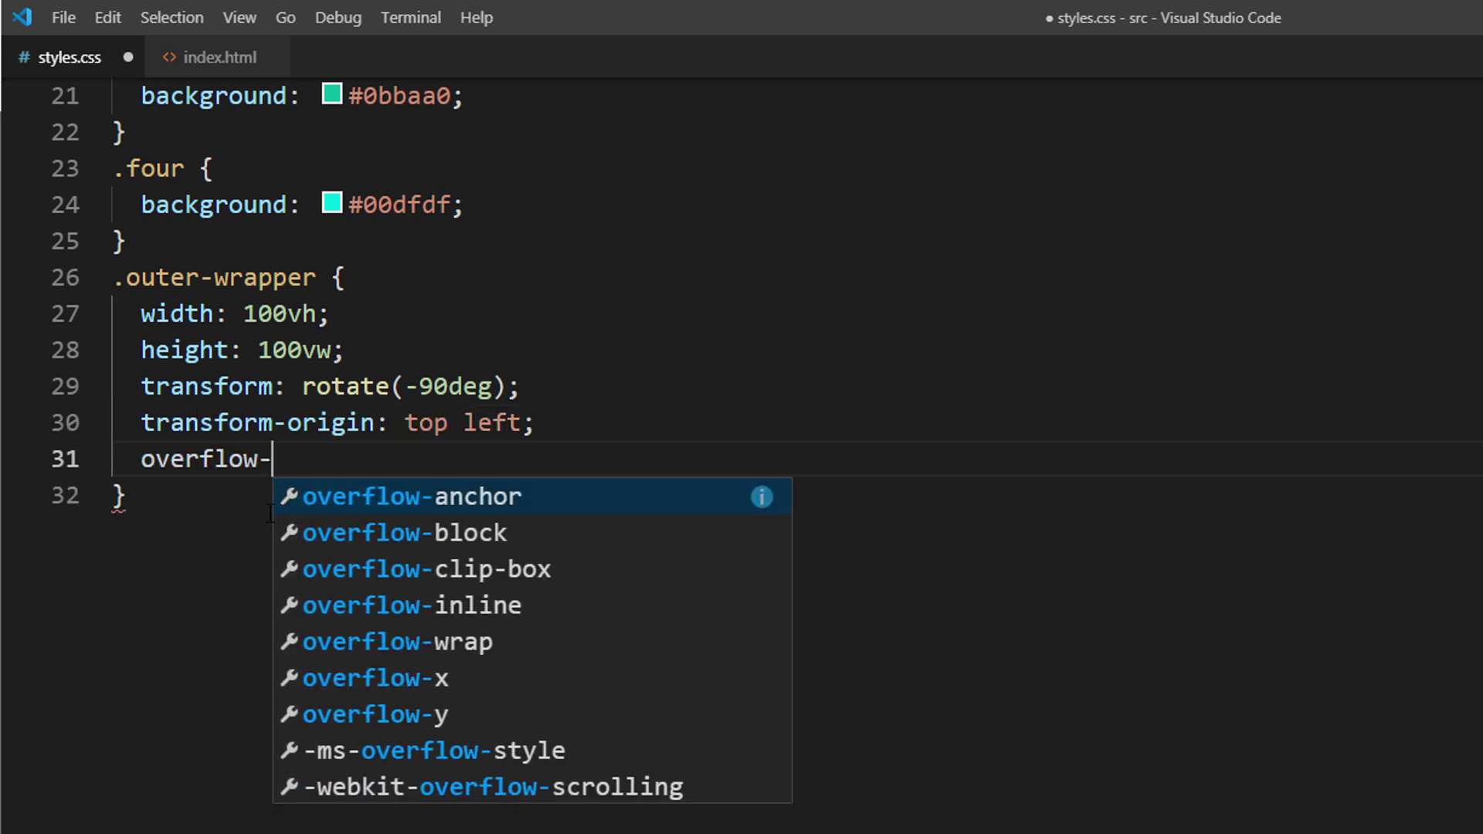
type("y")
key("Return")
type("scroll;")
key("Return")
type("ove")
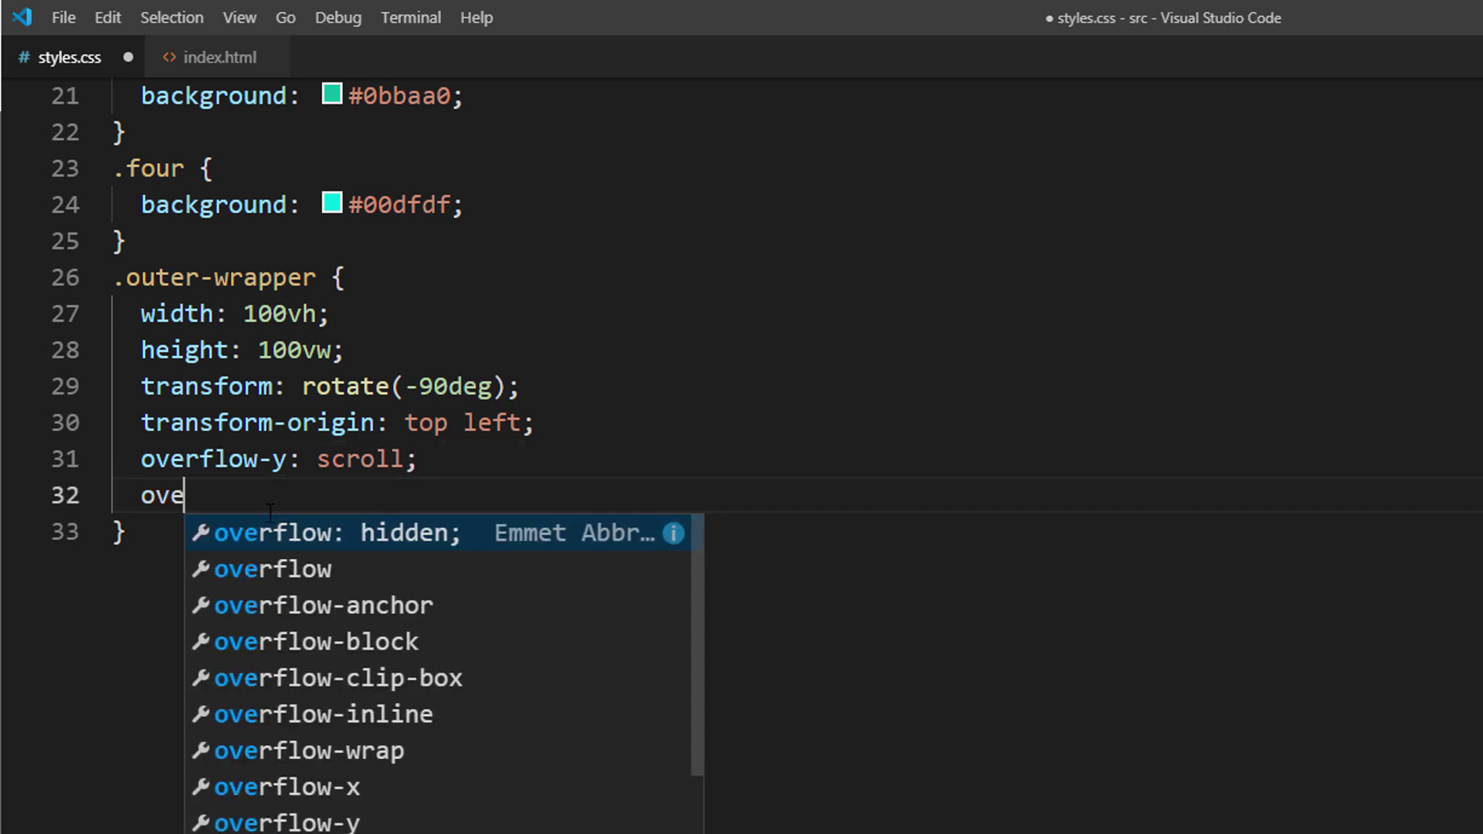
type("rflow-x")
key("Return")
type("h")
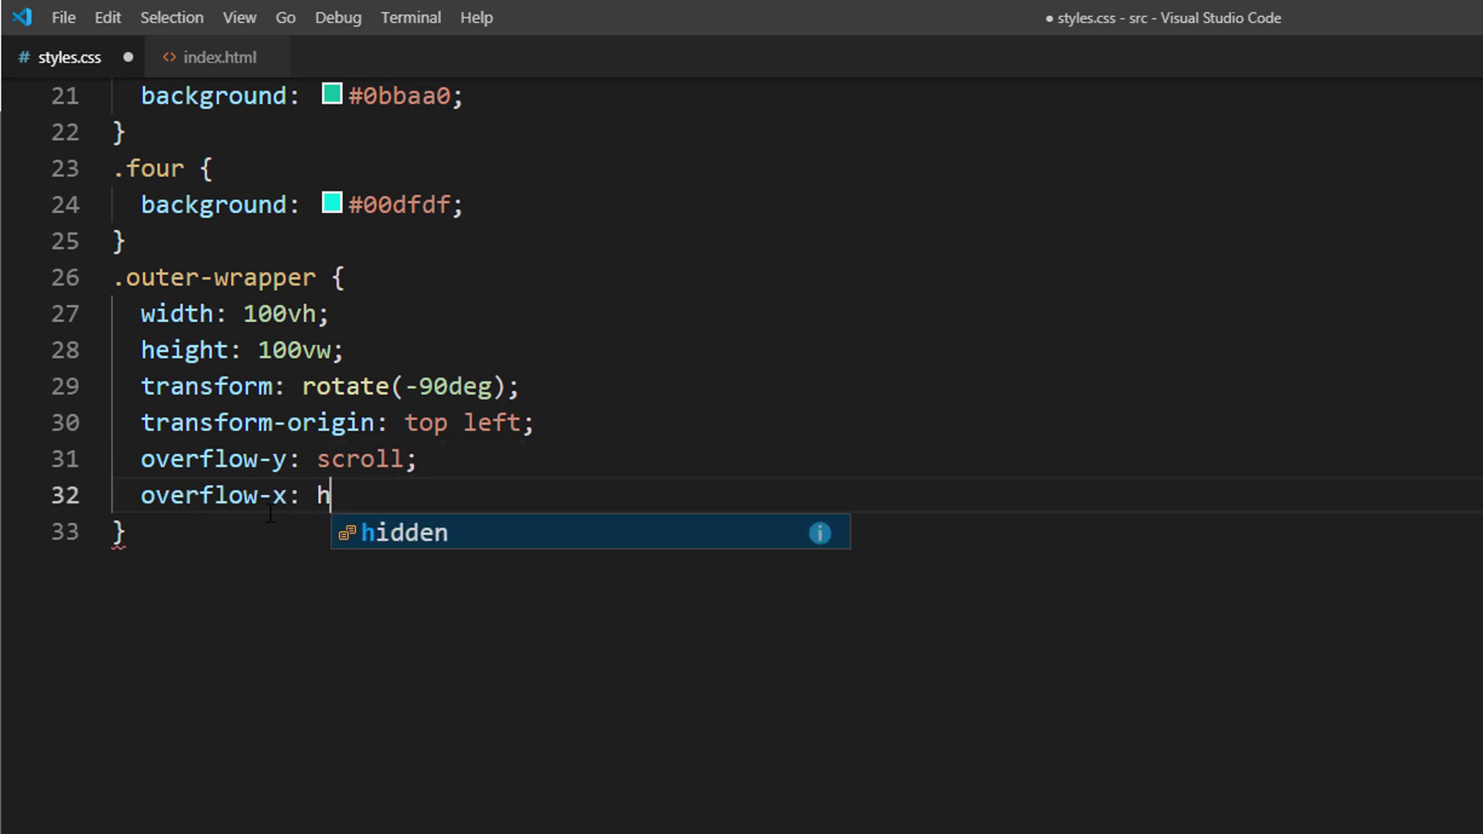
key("Return")
Paste the transform lines into .wrapper as rotate(90deg), save, and preview in Firefox.
left_click_drag(552, 430, 106, 395)
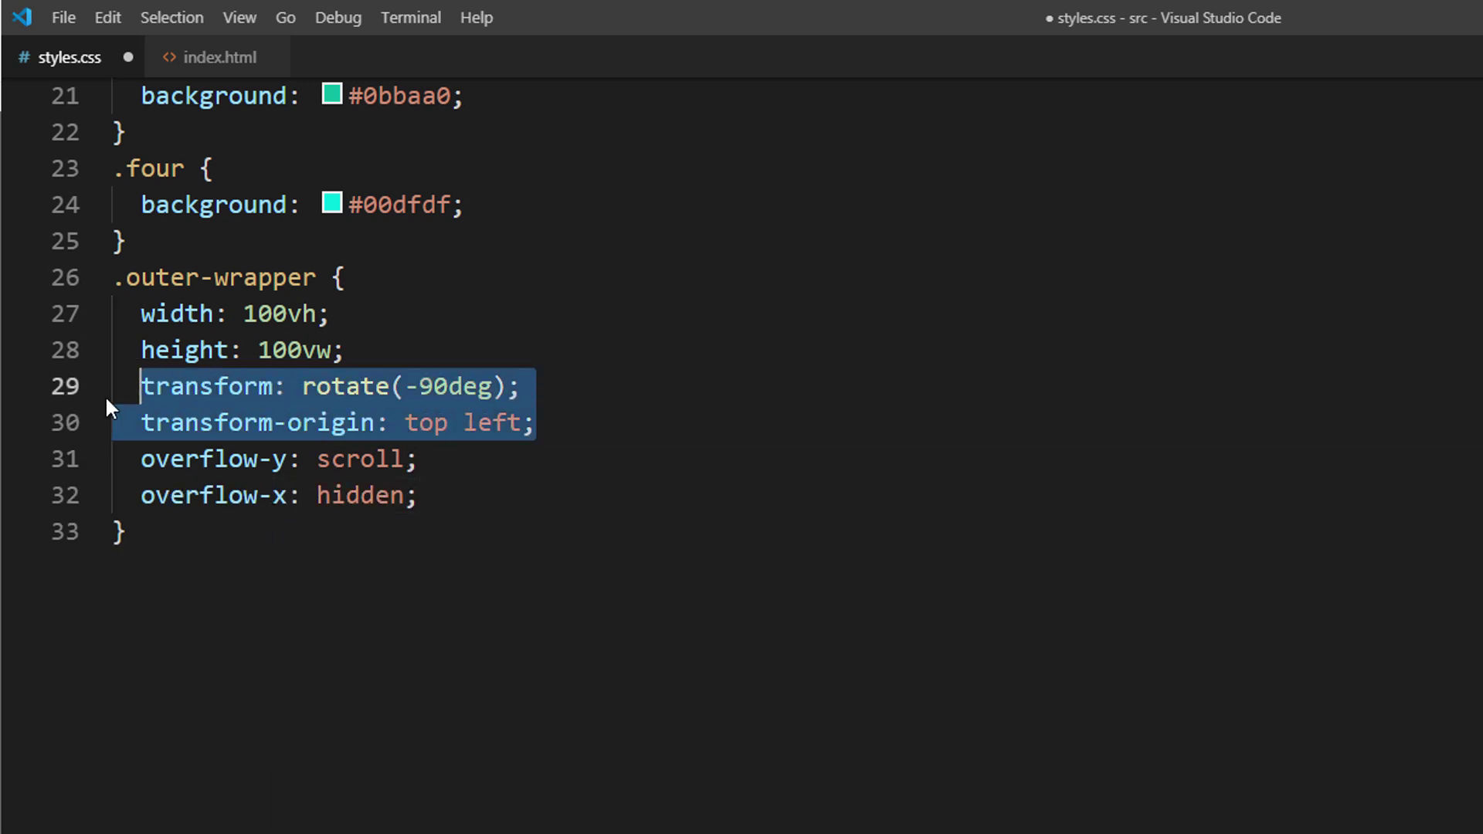
scroll(518, 436, "up", 3)
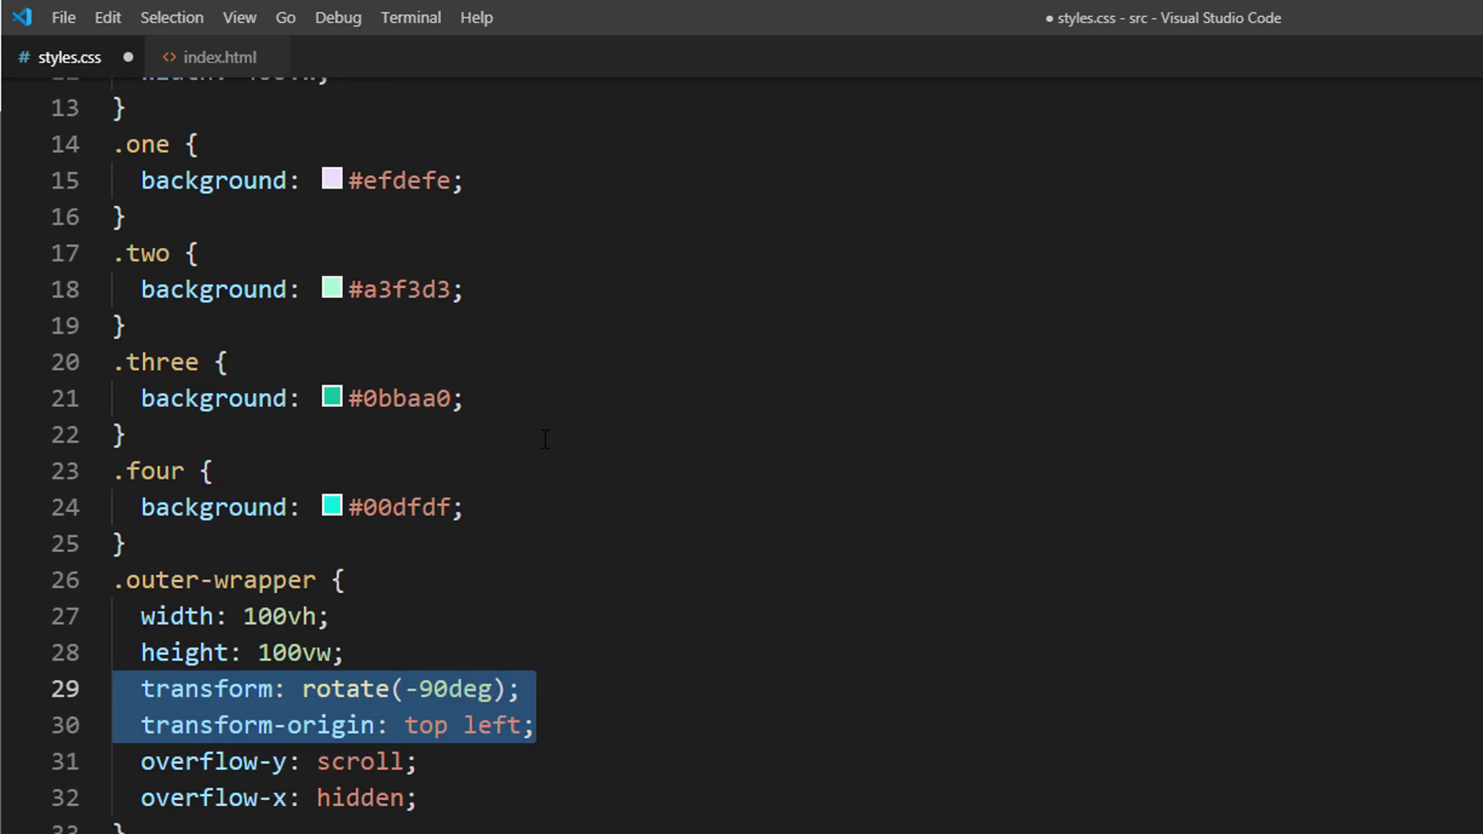
scroll(544, 439, "up", 3)
key("Return")
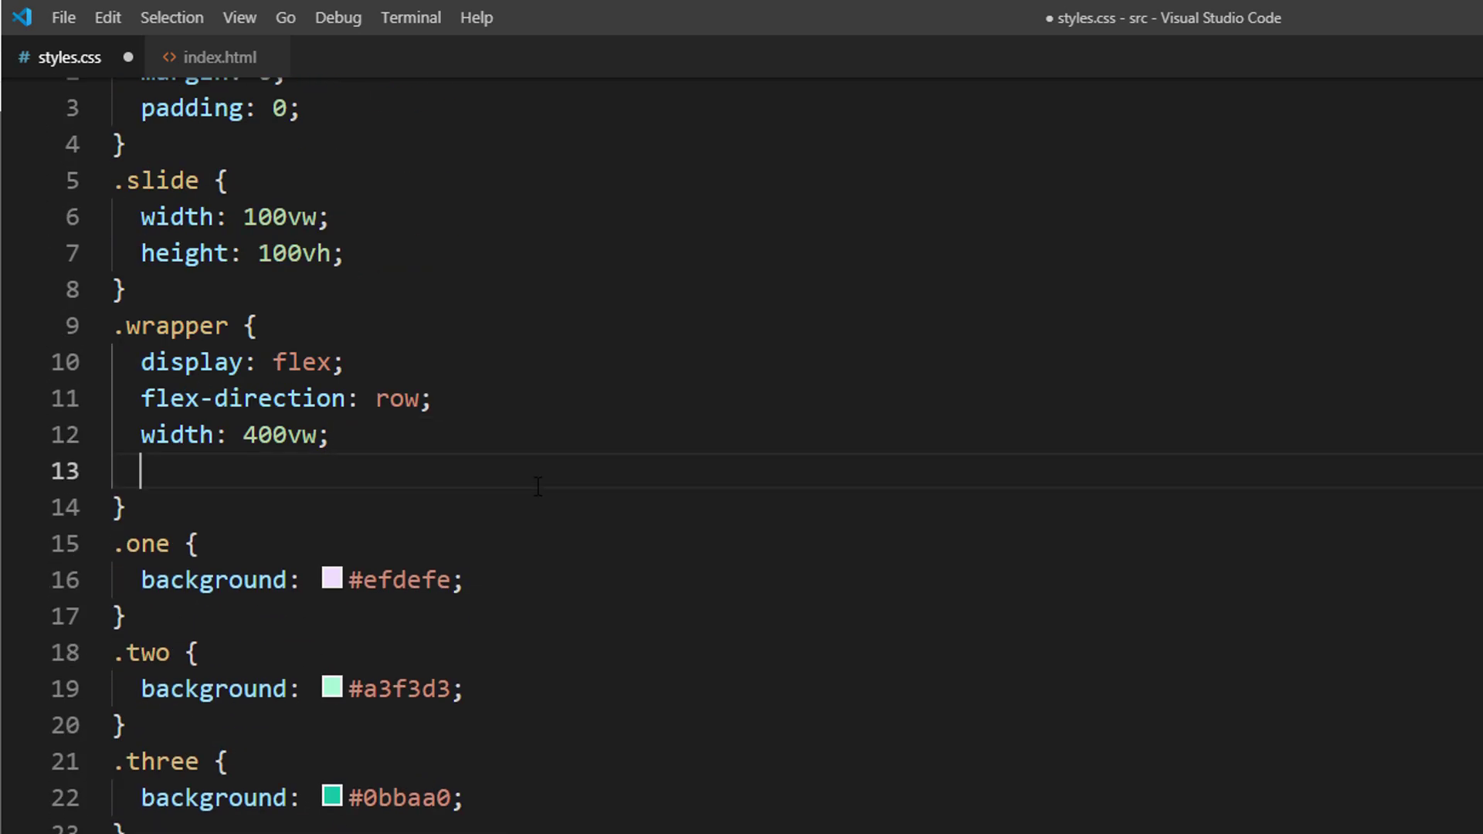
type("transform: rotate(-90deg);")
key("Return")
type("transform-origin: top left;")
left_click(418, 471)
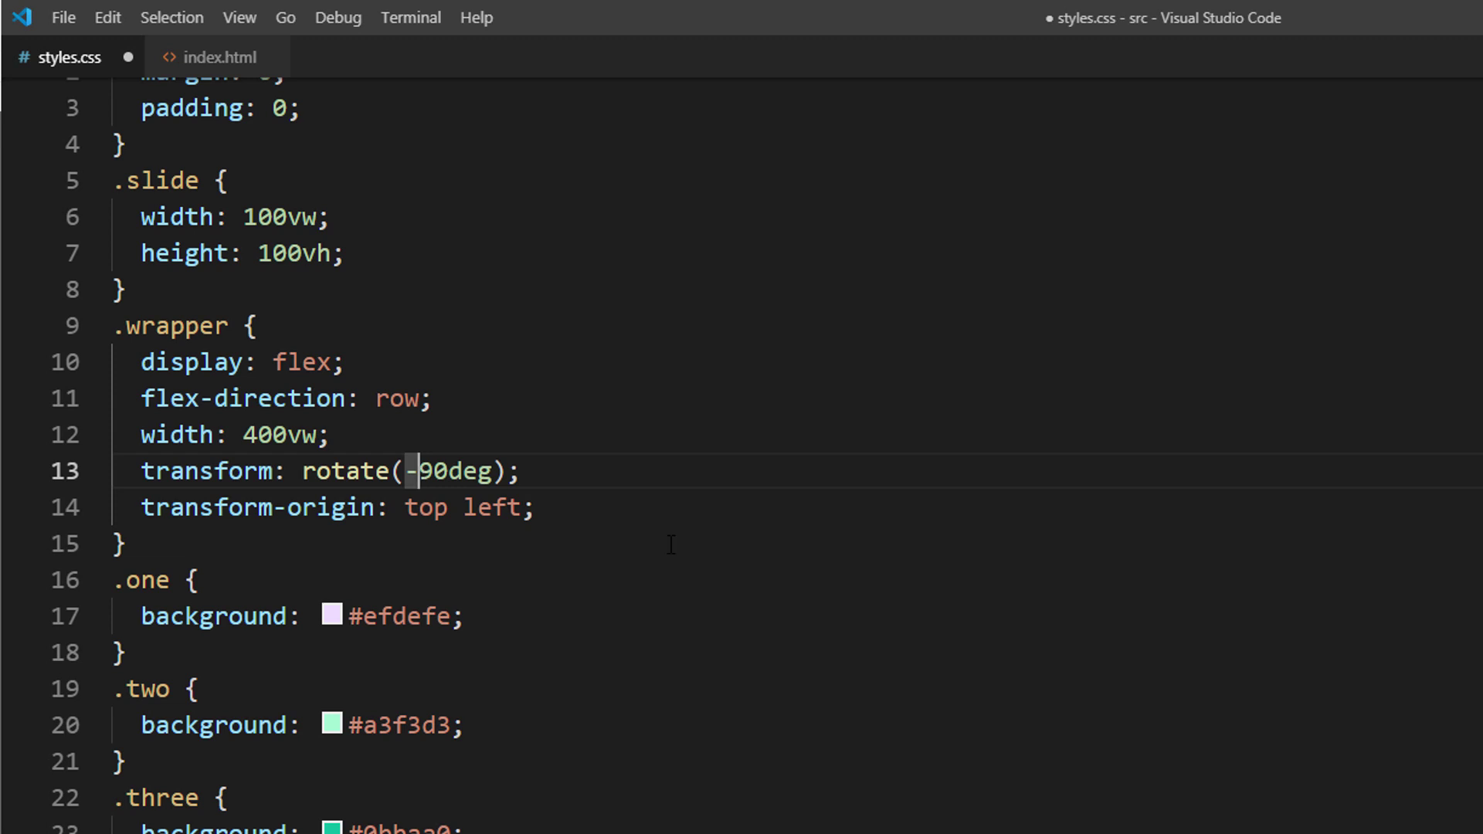
key("BackSpace")
key("ctrl+s")
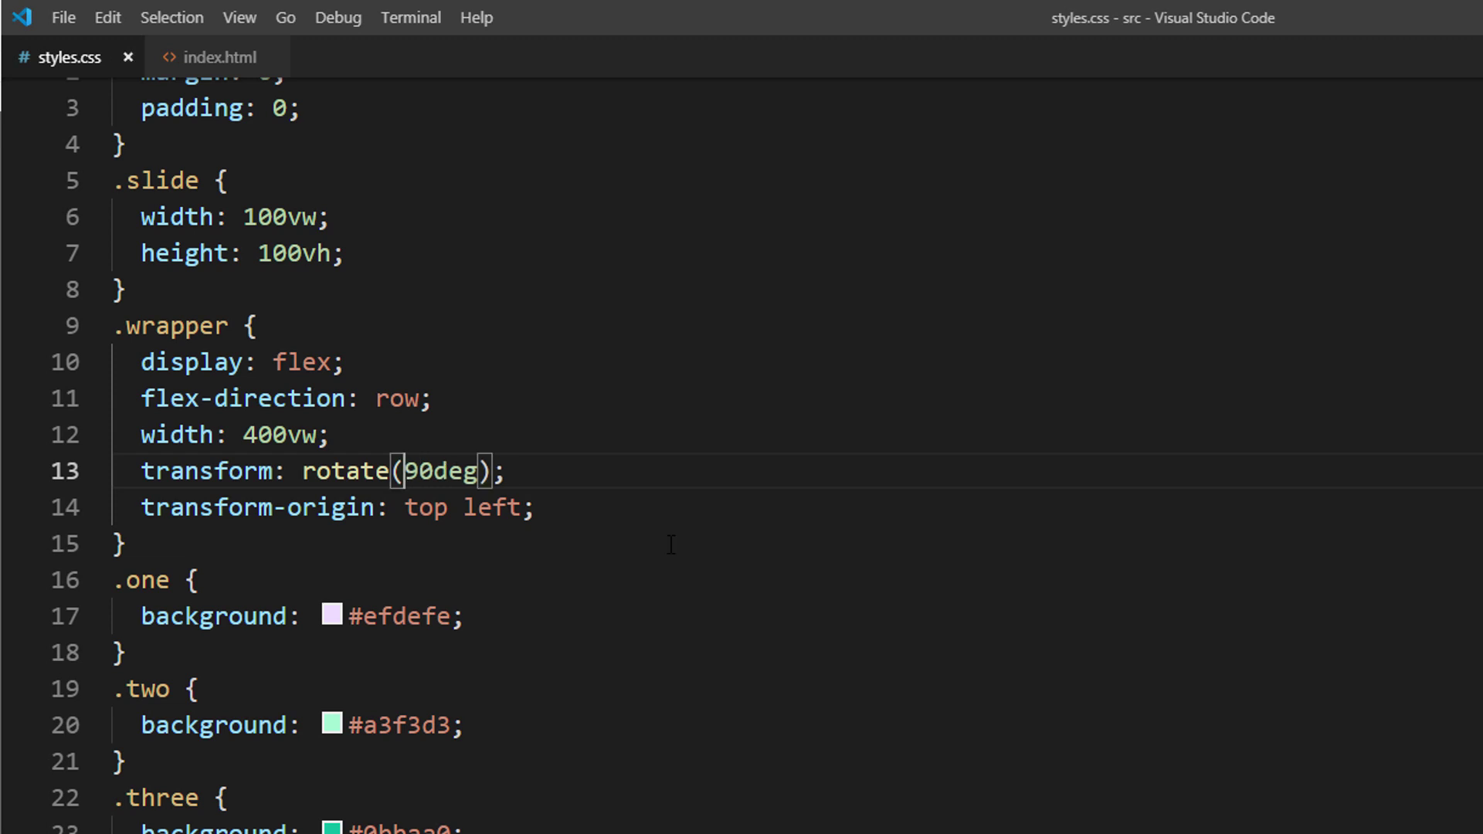
key("alt+Tab")
scroll(1299, 437, "down", 3)
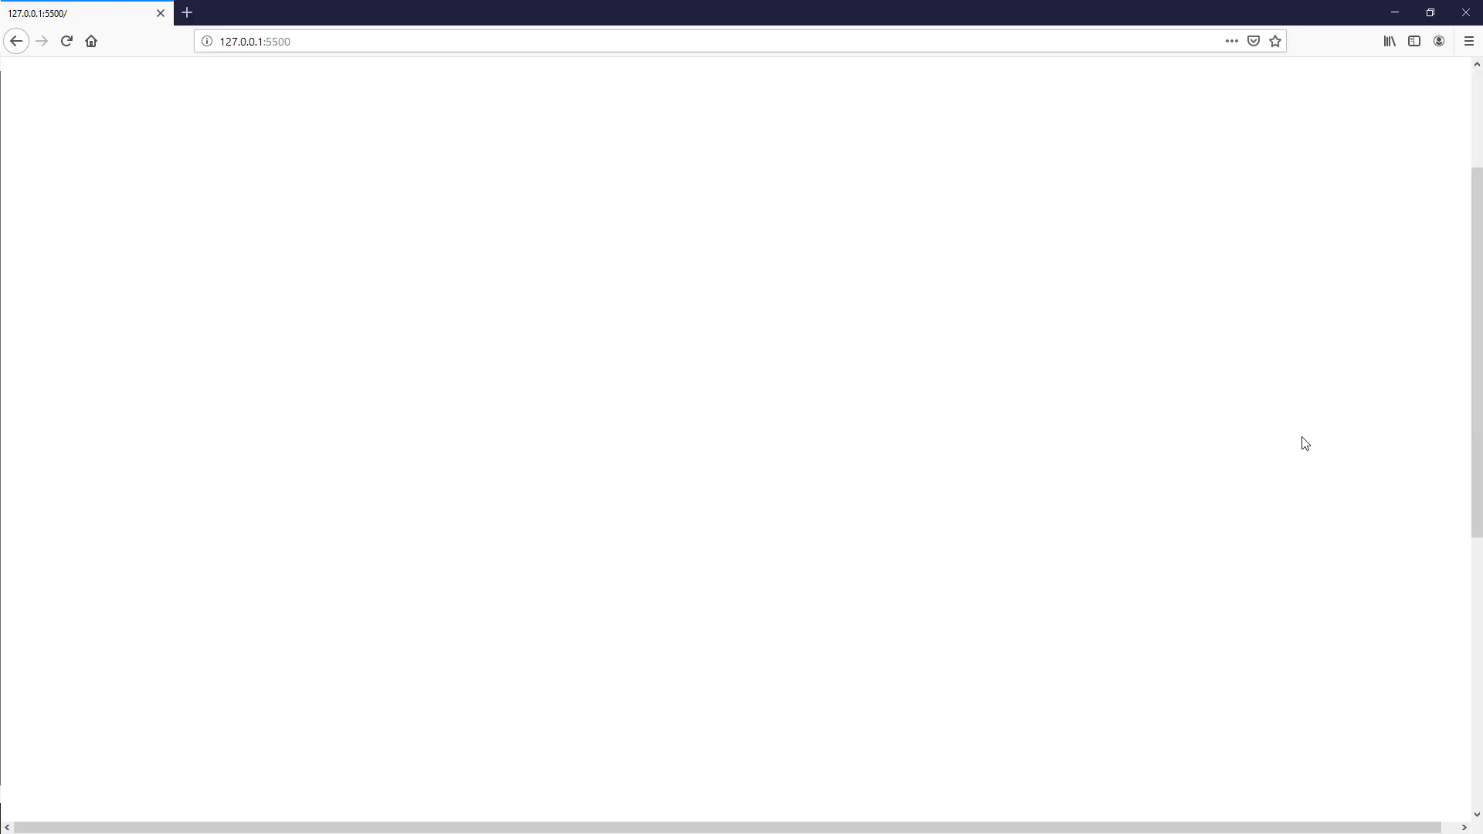
scroll(1299, 437, "down", 3)
scroll(1302, 438, "up", 6)
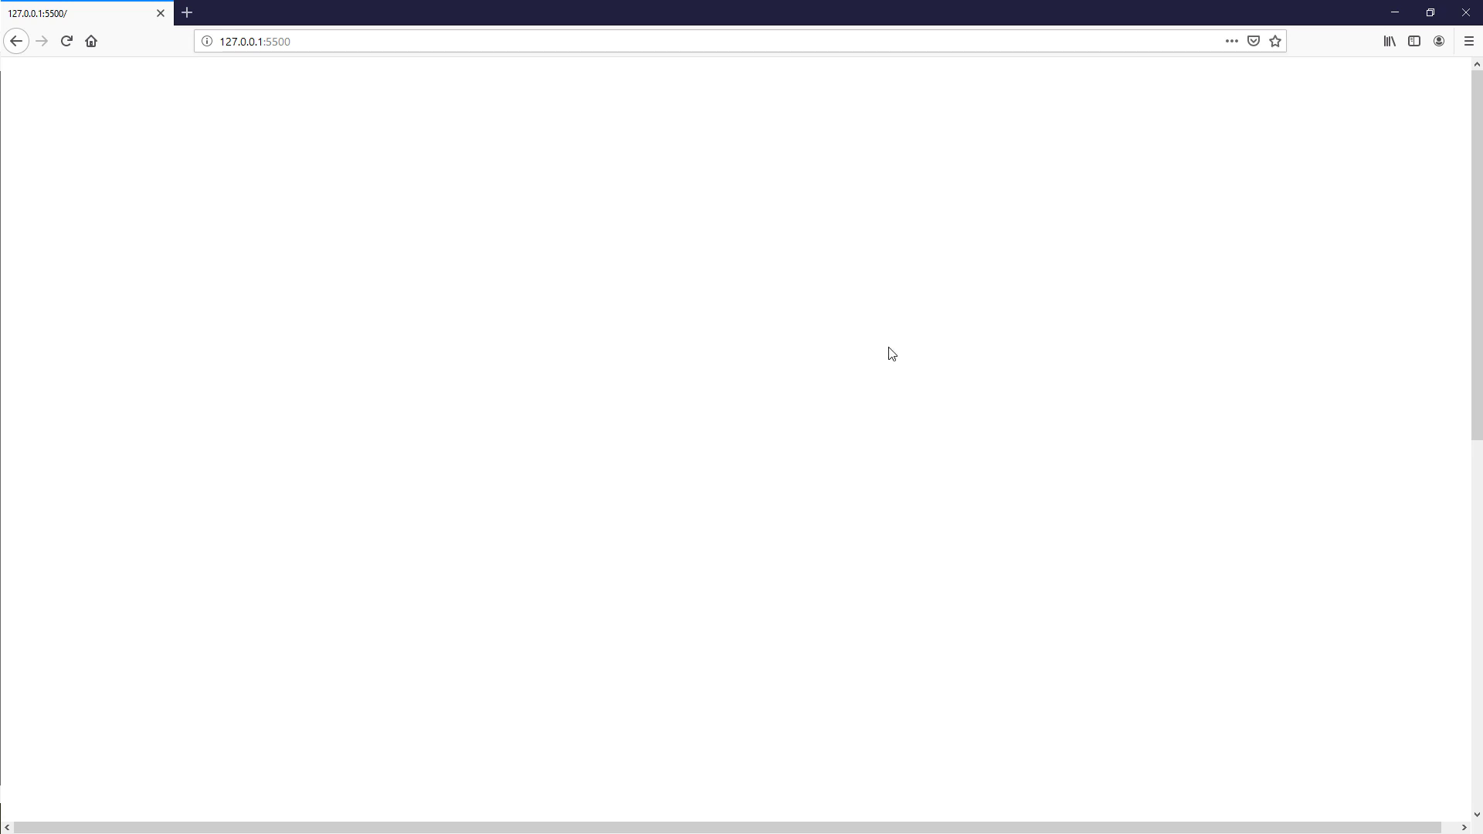
Append translateX(-100vh) to .outer-wrapper's transform and translateY(-100vh) to .wrapper's.
key("alt+Tab")
type("tra")
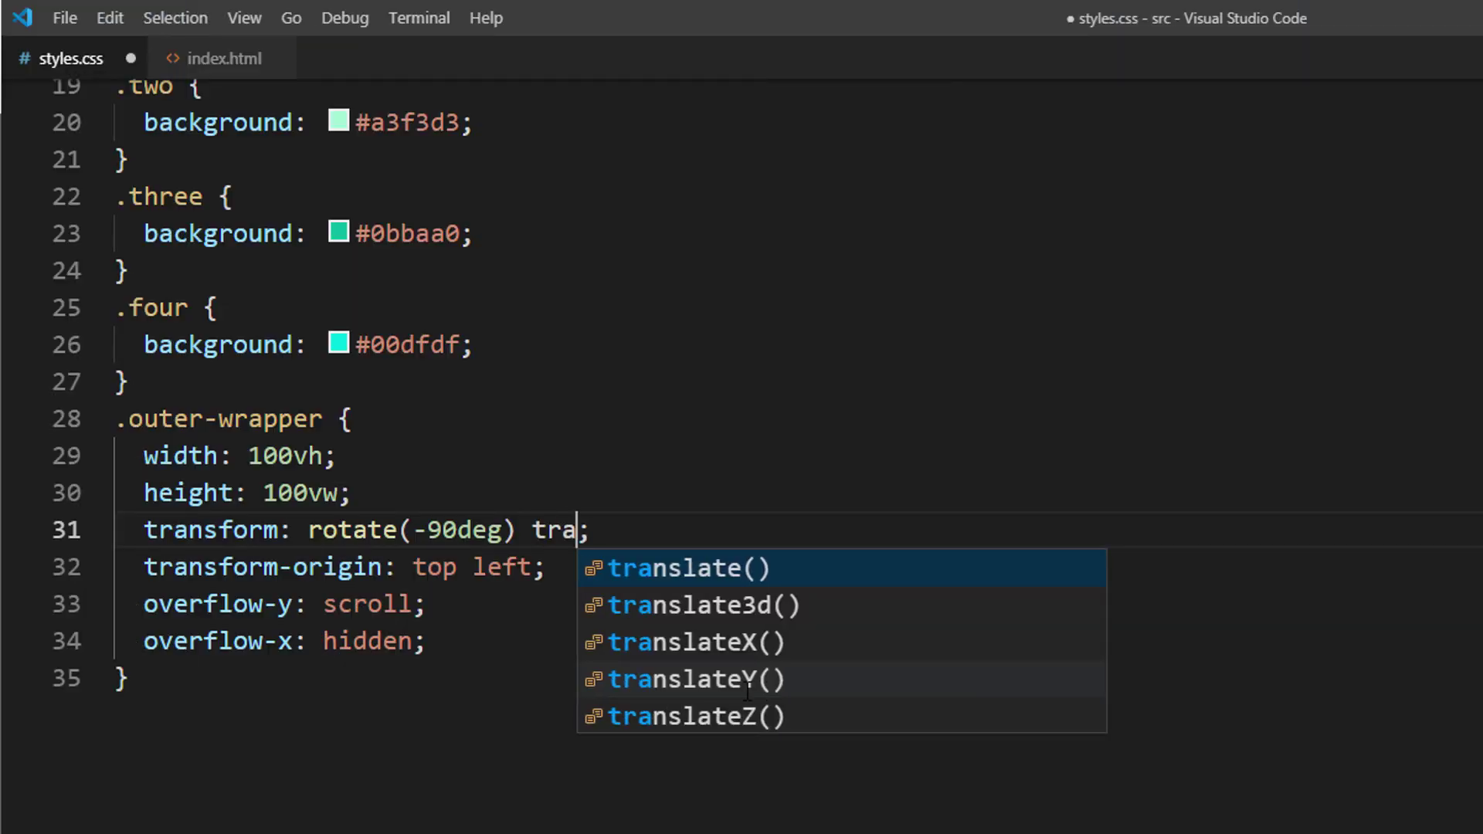
key("Return")
type("-100vh")
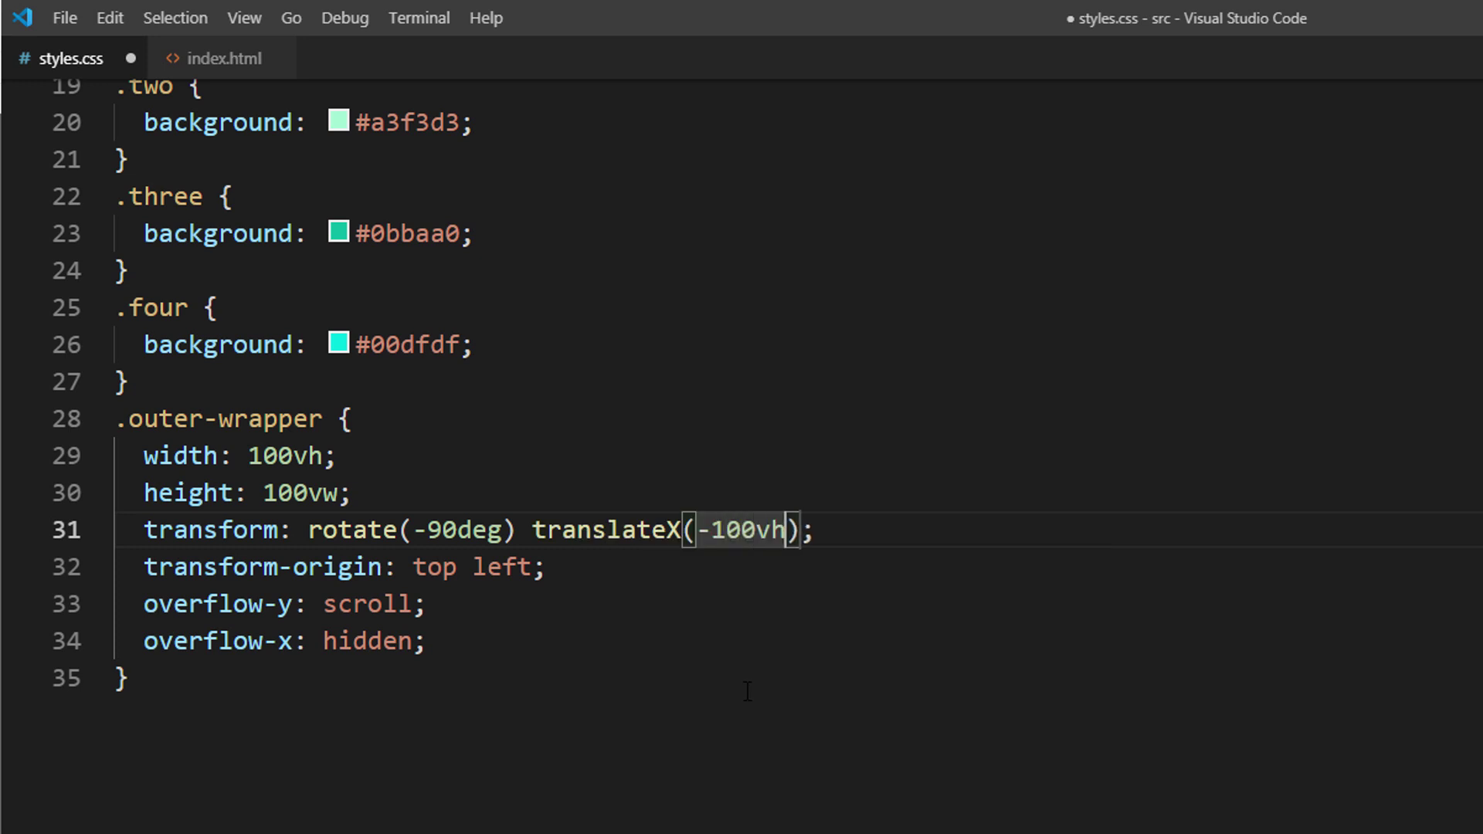
scroll(747, 692, "up", 5)
scroll(748, 691, "up", 1)
left_click(513, 480)
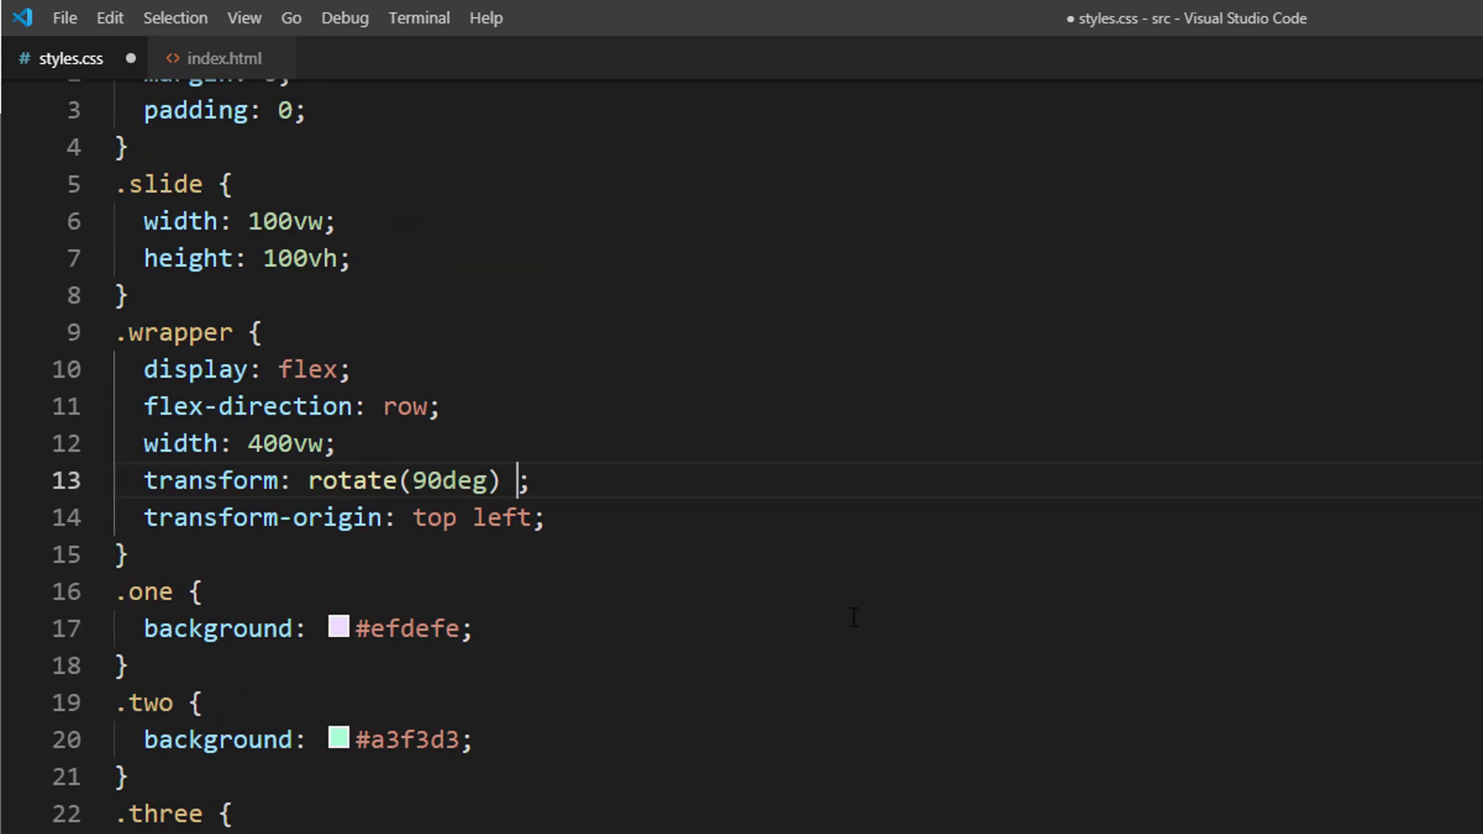
type("trans")
key("Down")
key("Down")
key("Down")
key("Return")
type("-10")
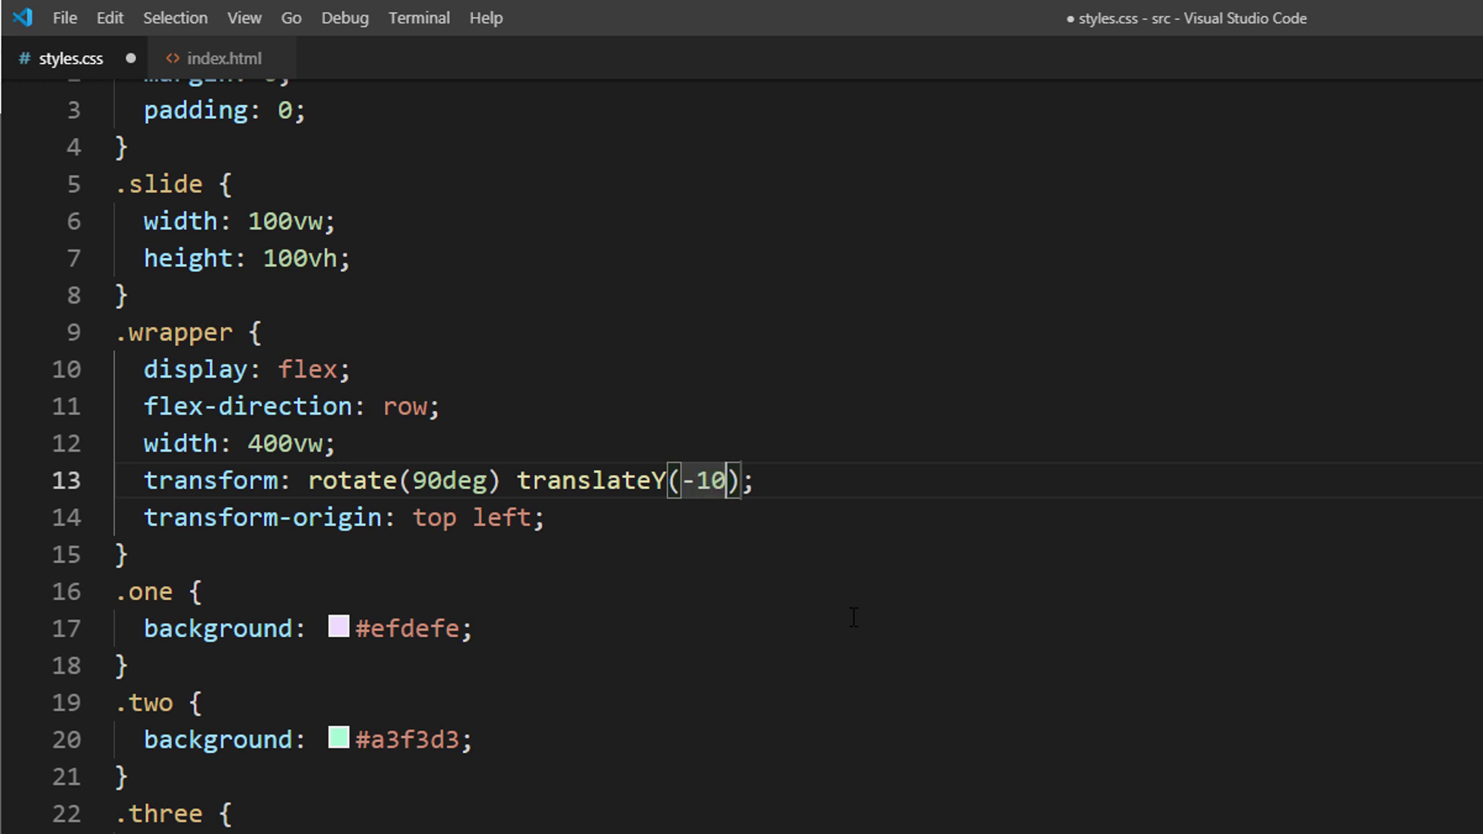
type("0vh")
scroll(800, 787, "down", 3)
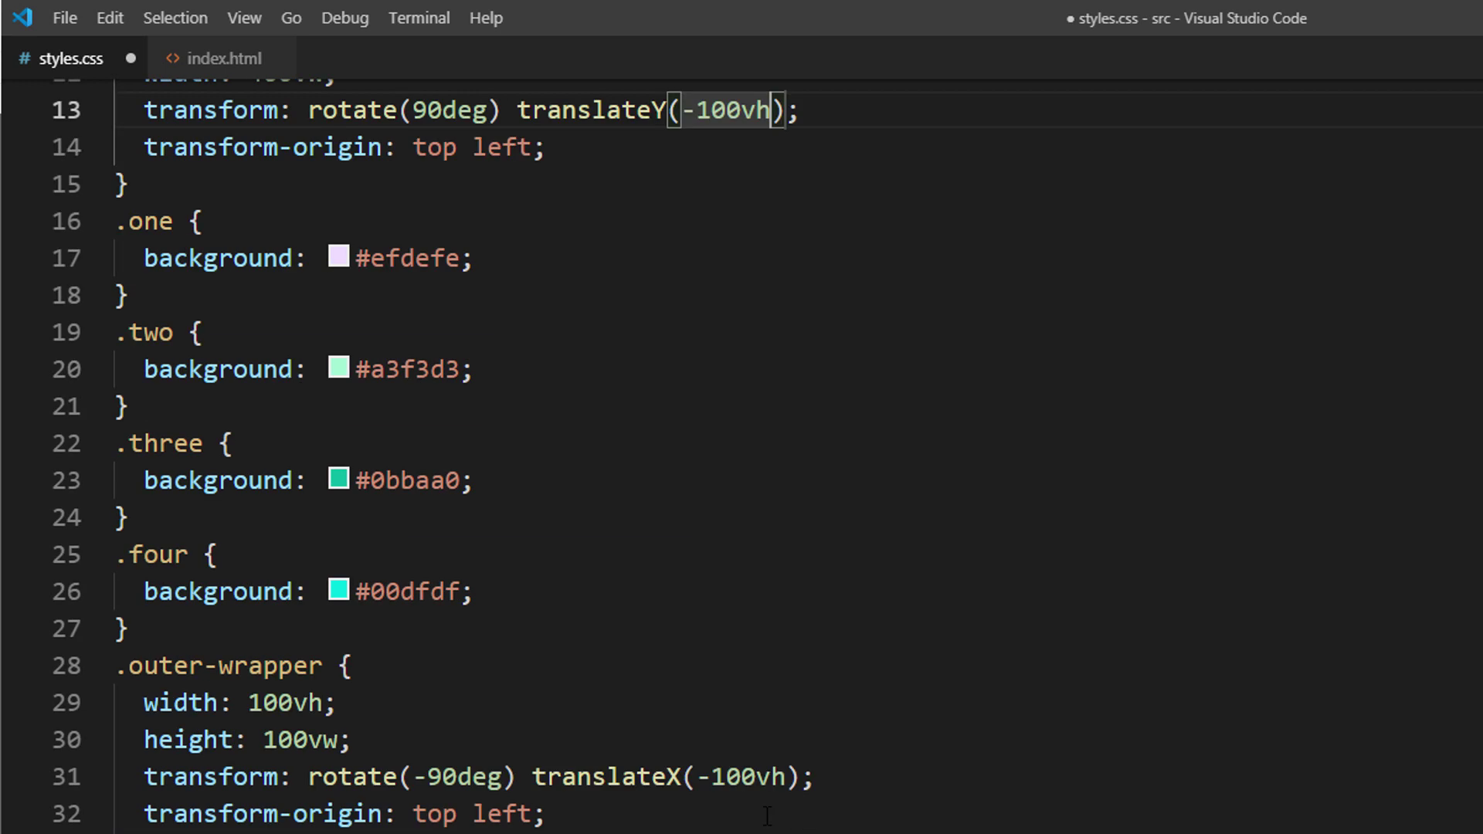
scroll(799, 786, "down", 2)
Add position: absolute to .outer-wrapper and save styles.css.
left_click(459, 700)
key("Return")
type("pos")
key("Down")
key("Return")
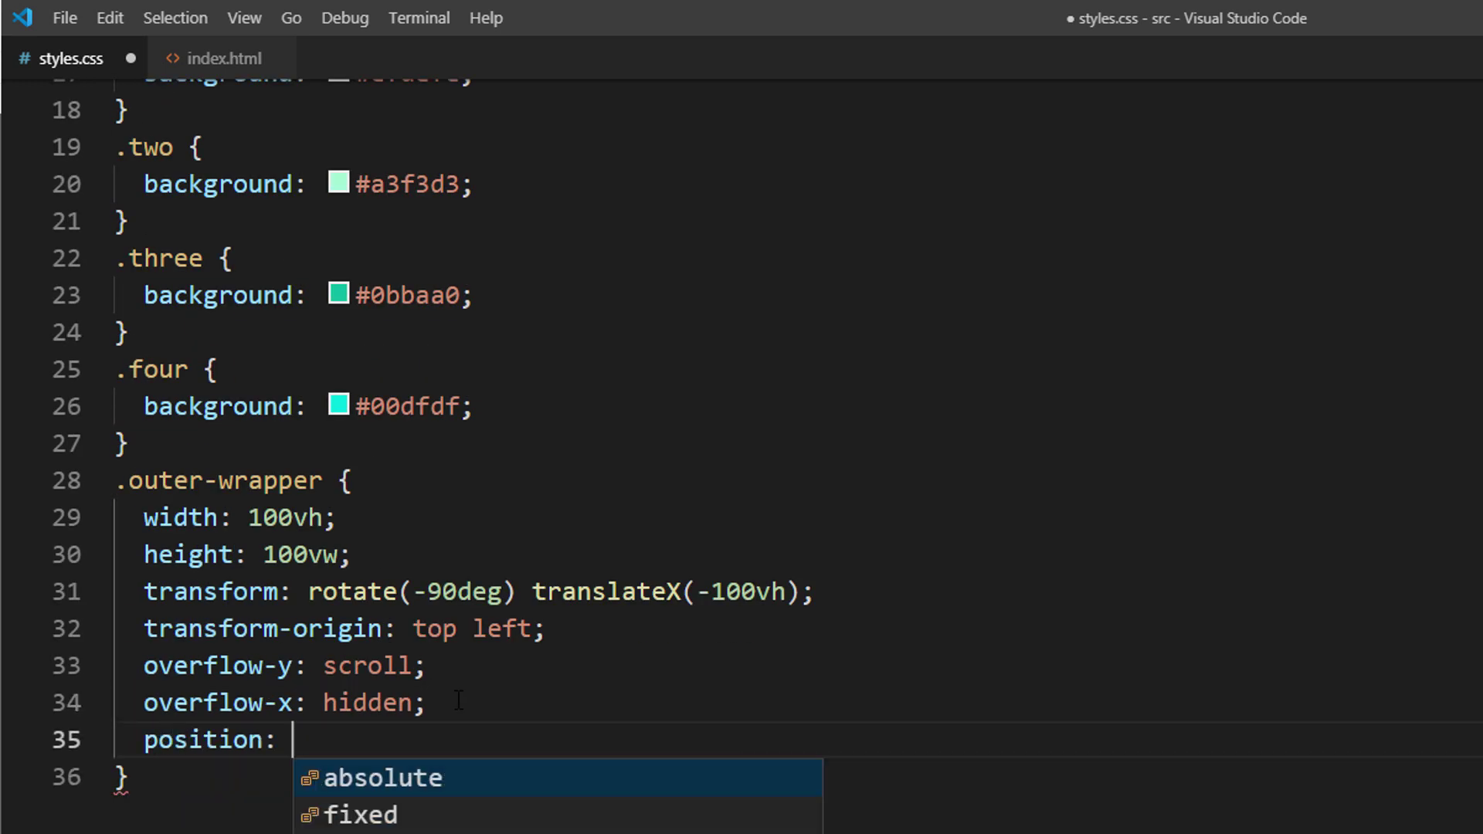
key("Return")
key("ctrl+s")
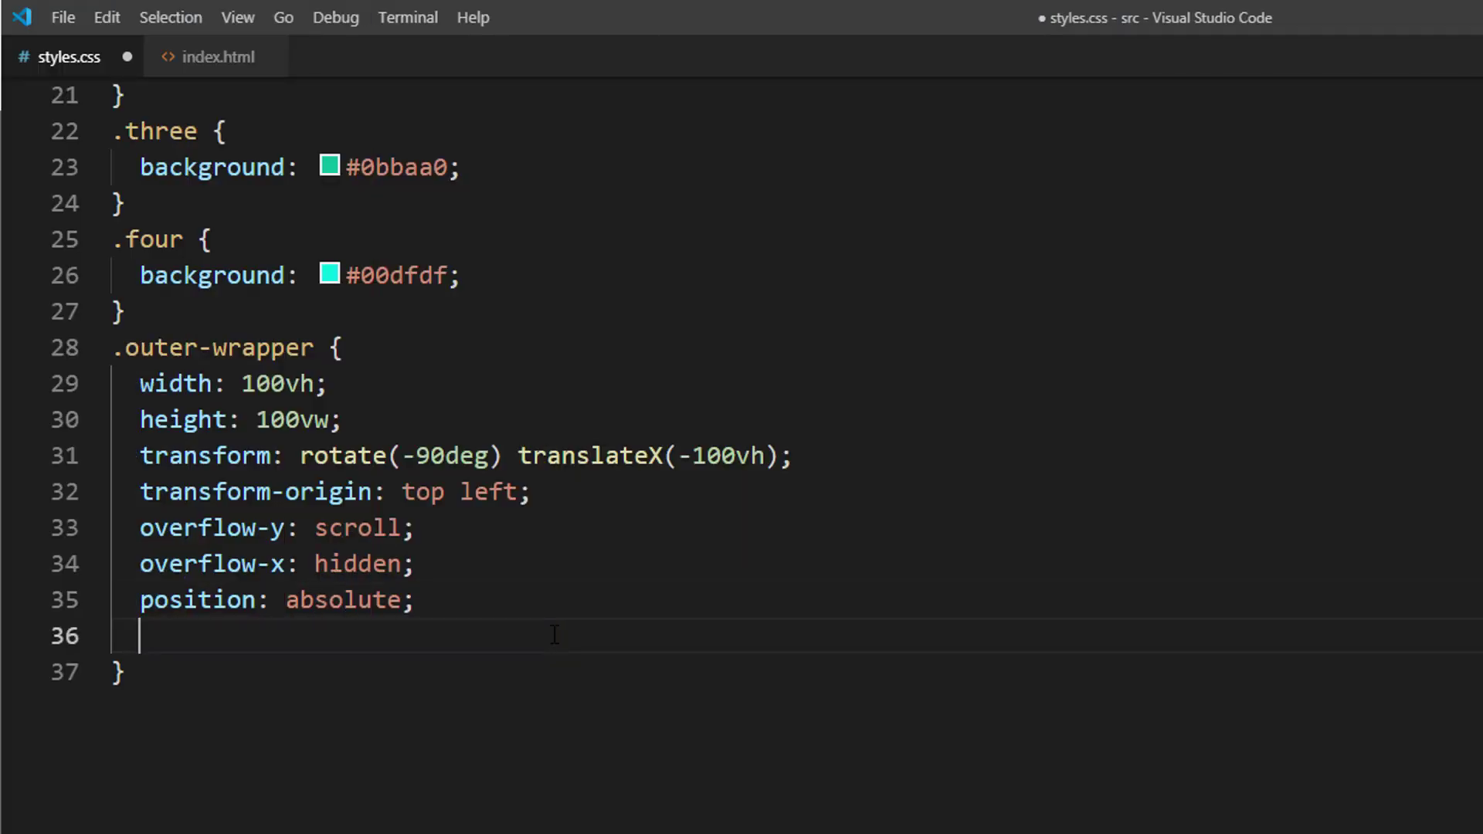
type("scrol")
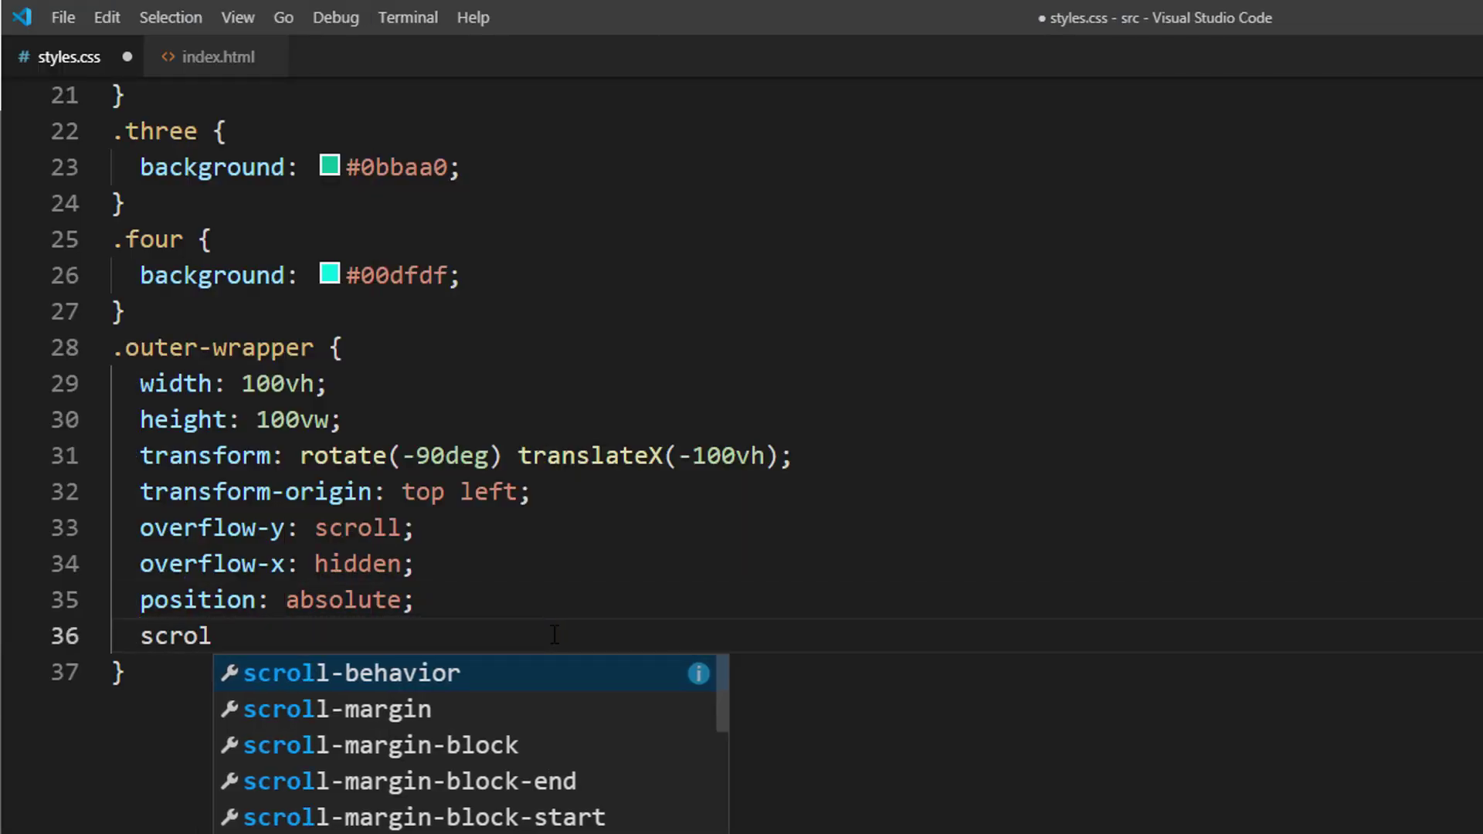
type("llbar-w")
Set scrollbar-width and -ms-overflow-style to none, then start a ::-webkit-scrollbar rule.
key("Return")
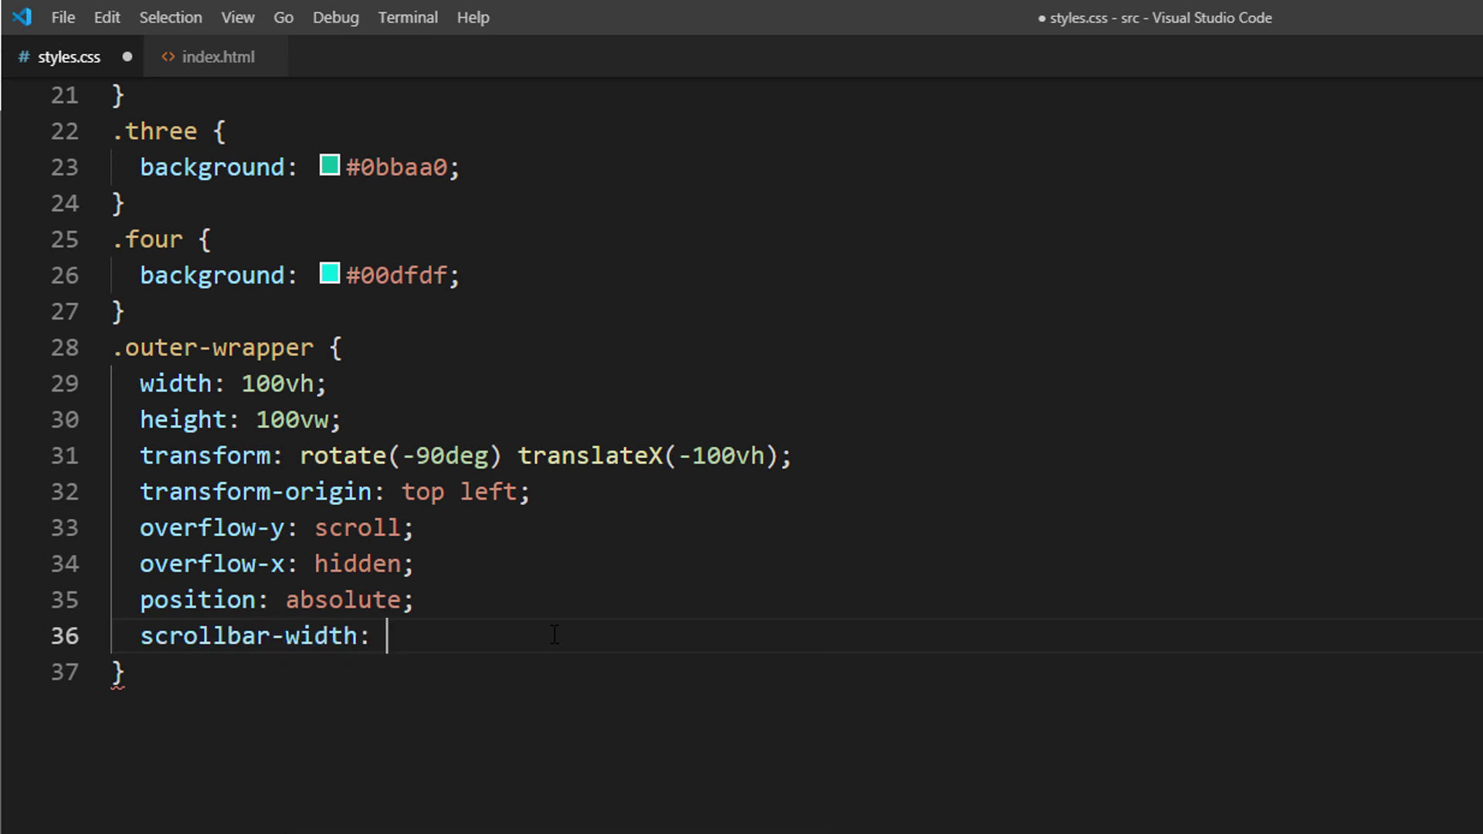
type("none;")
key("Return")
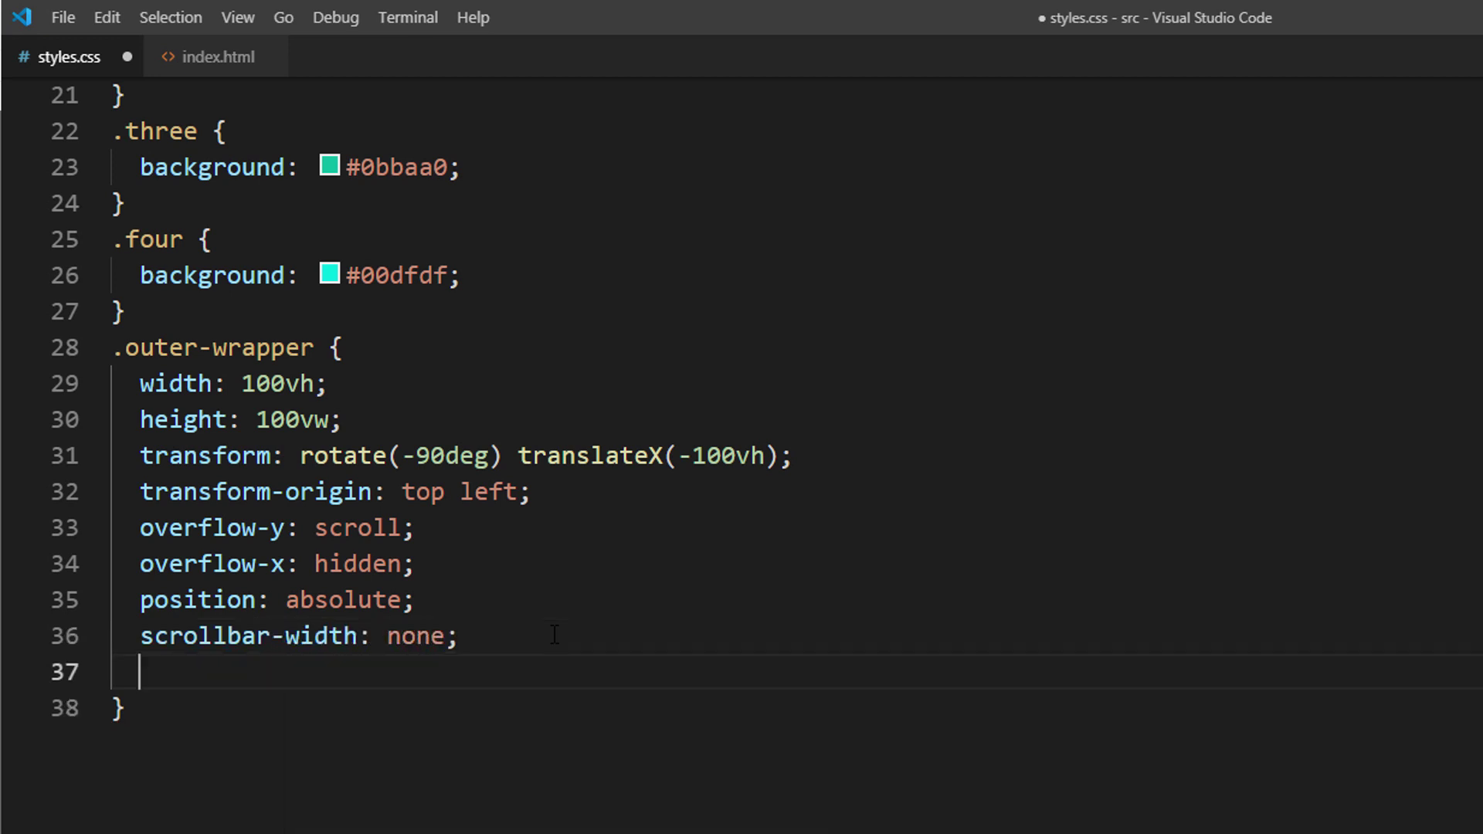
type("-ms-")
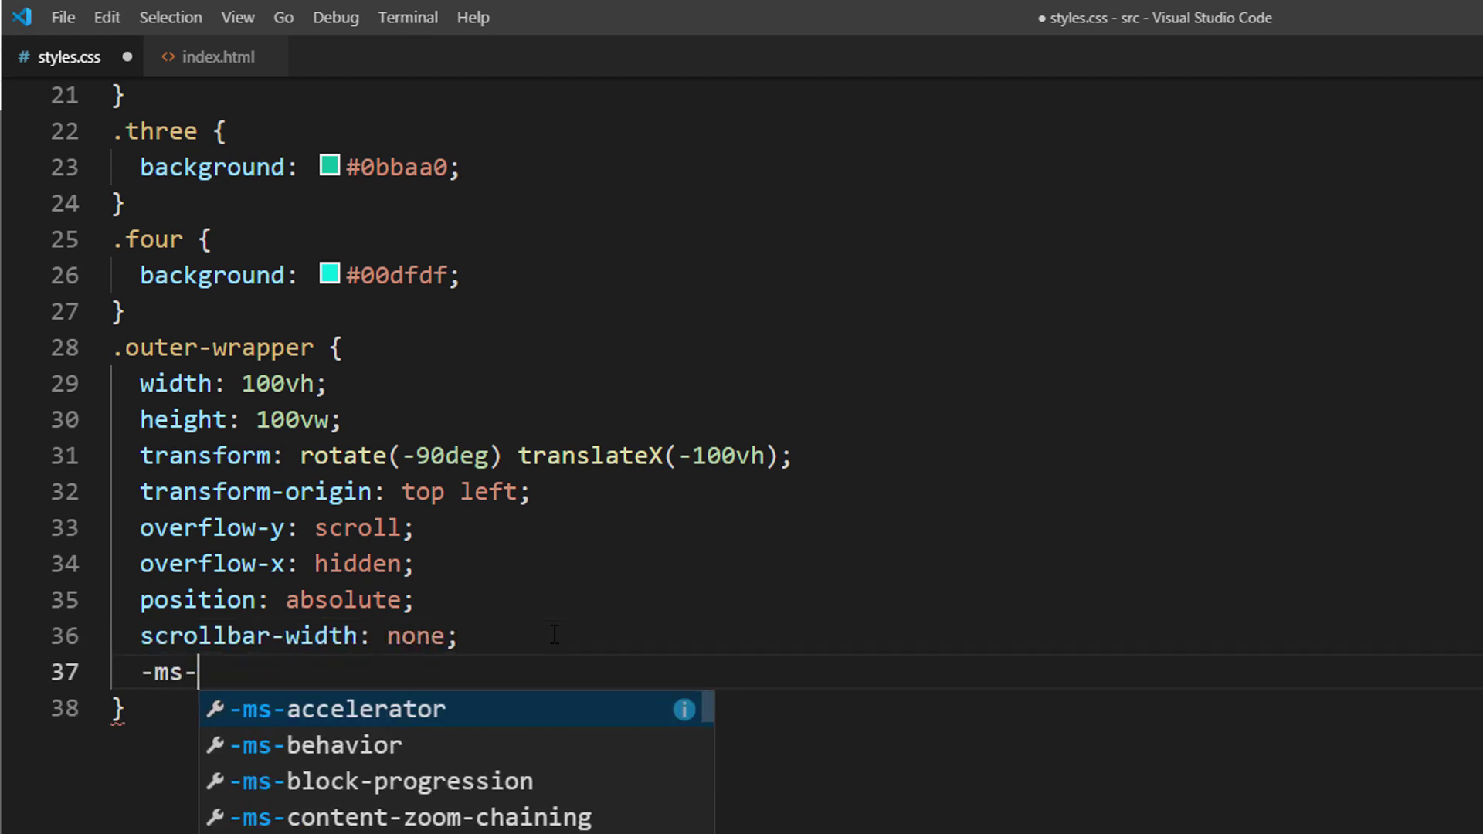
type("ov")
key("Return")
type("non")
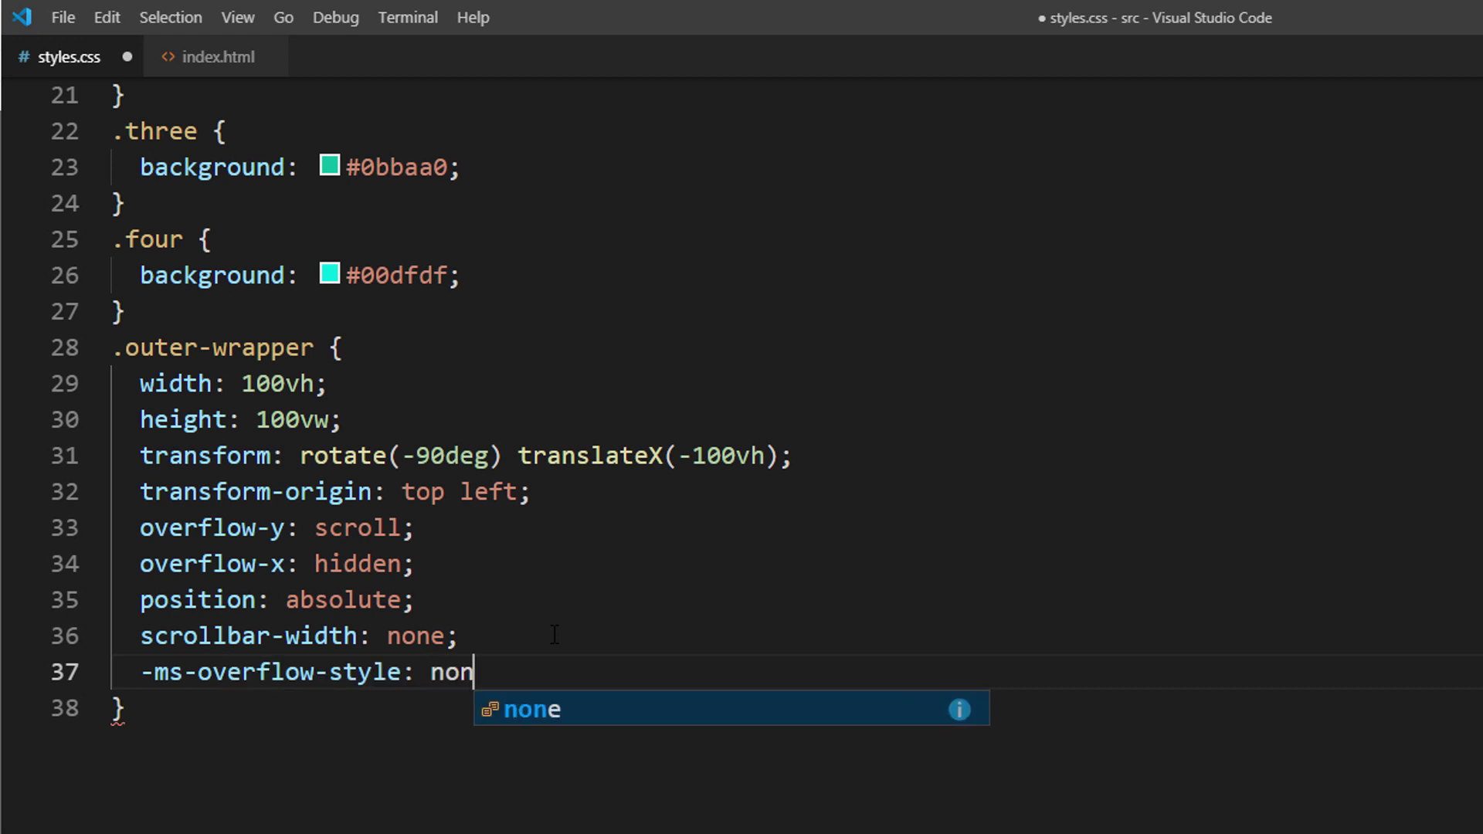
type("e;")
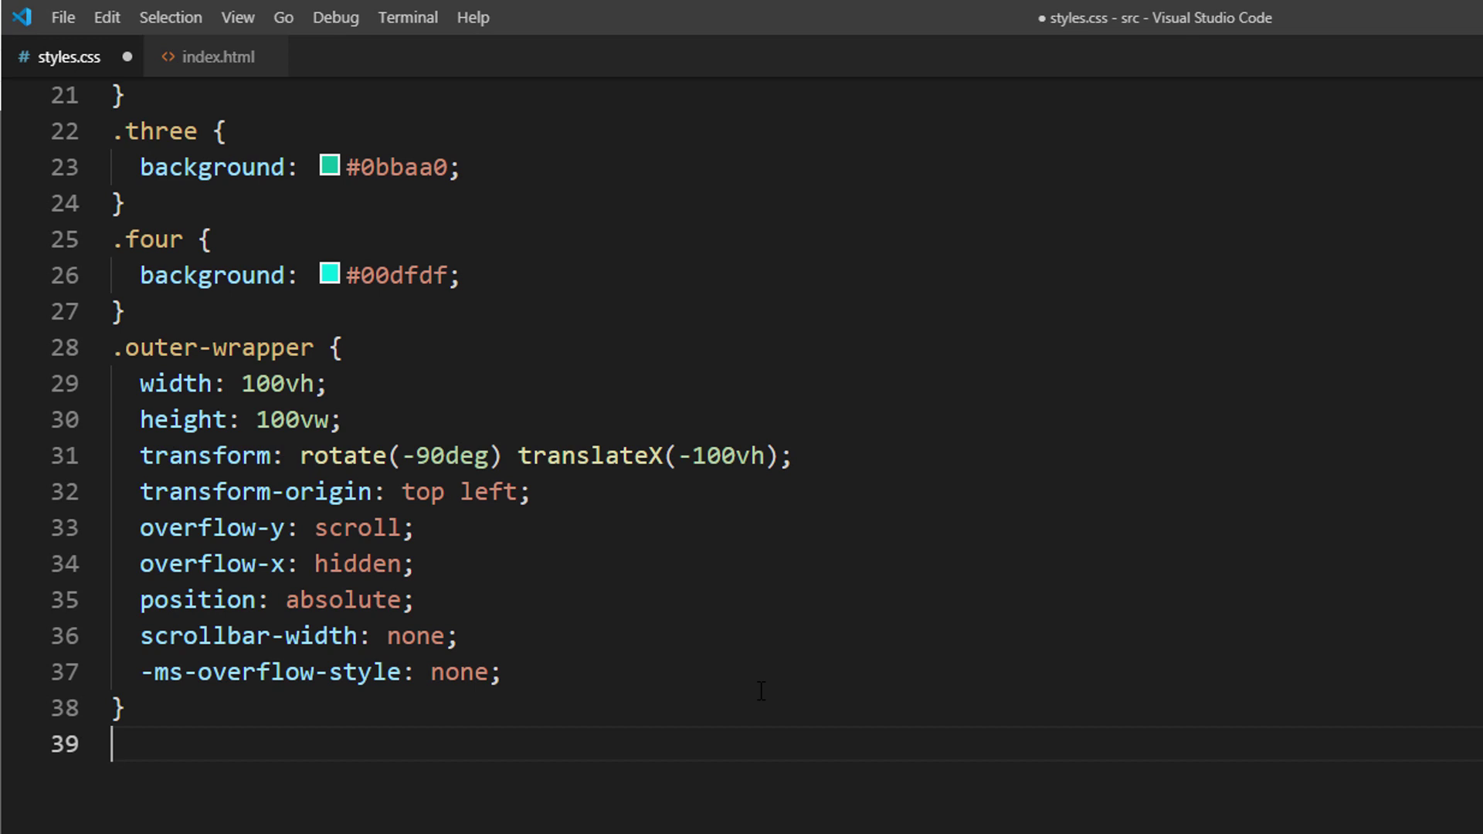
type("::-webkit-")
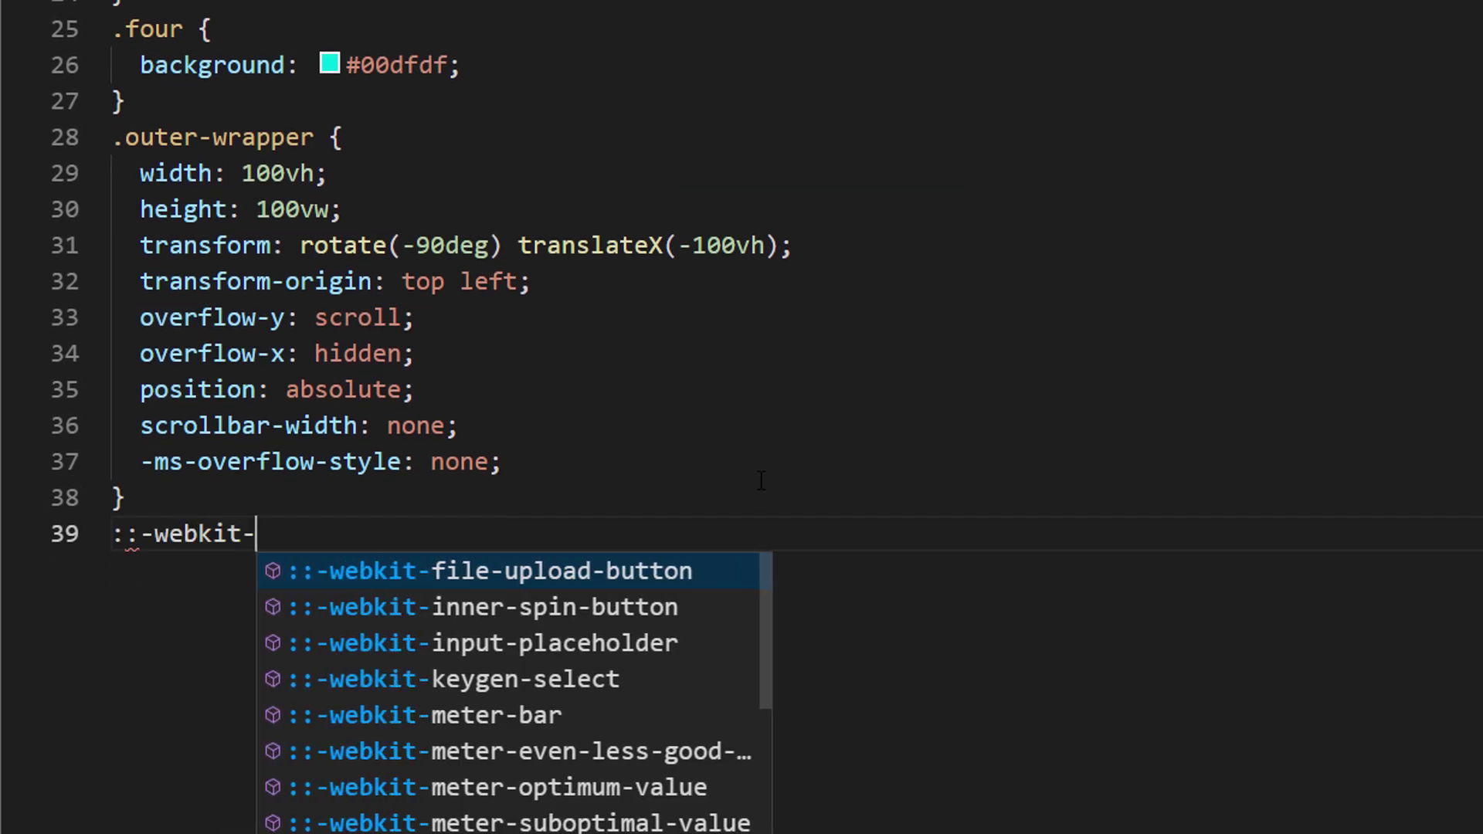
type("sc")
key("Return")
type("displ")
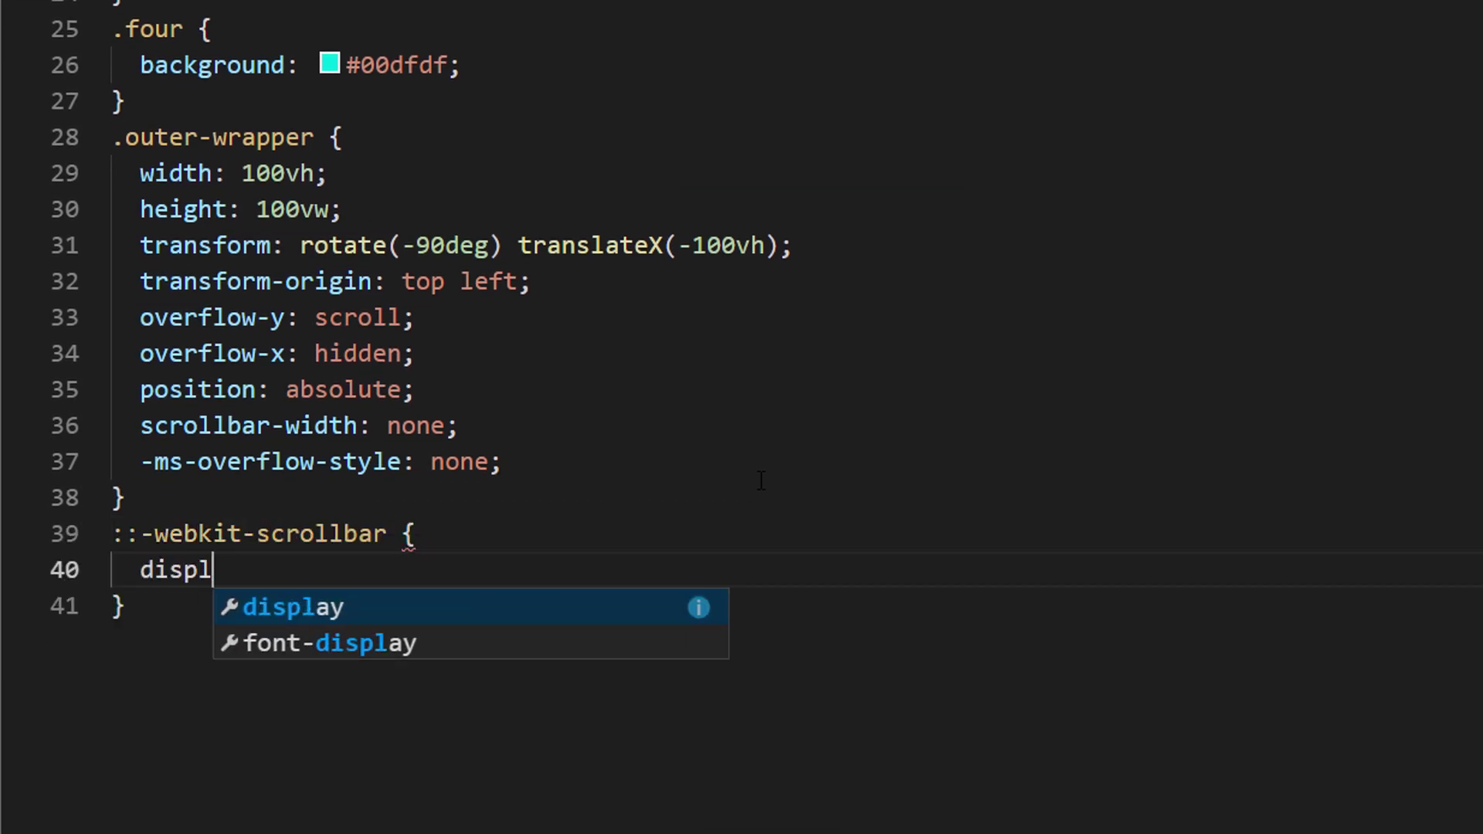
type("ay:none;")
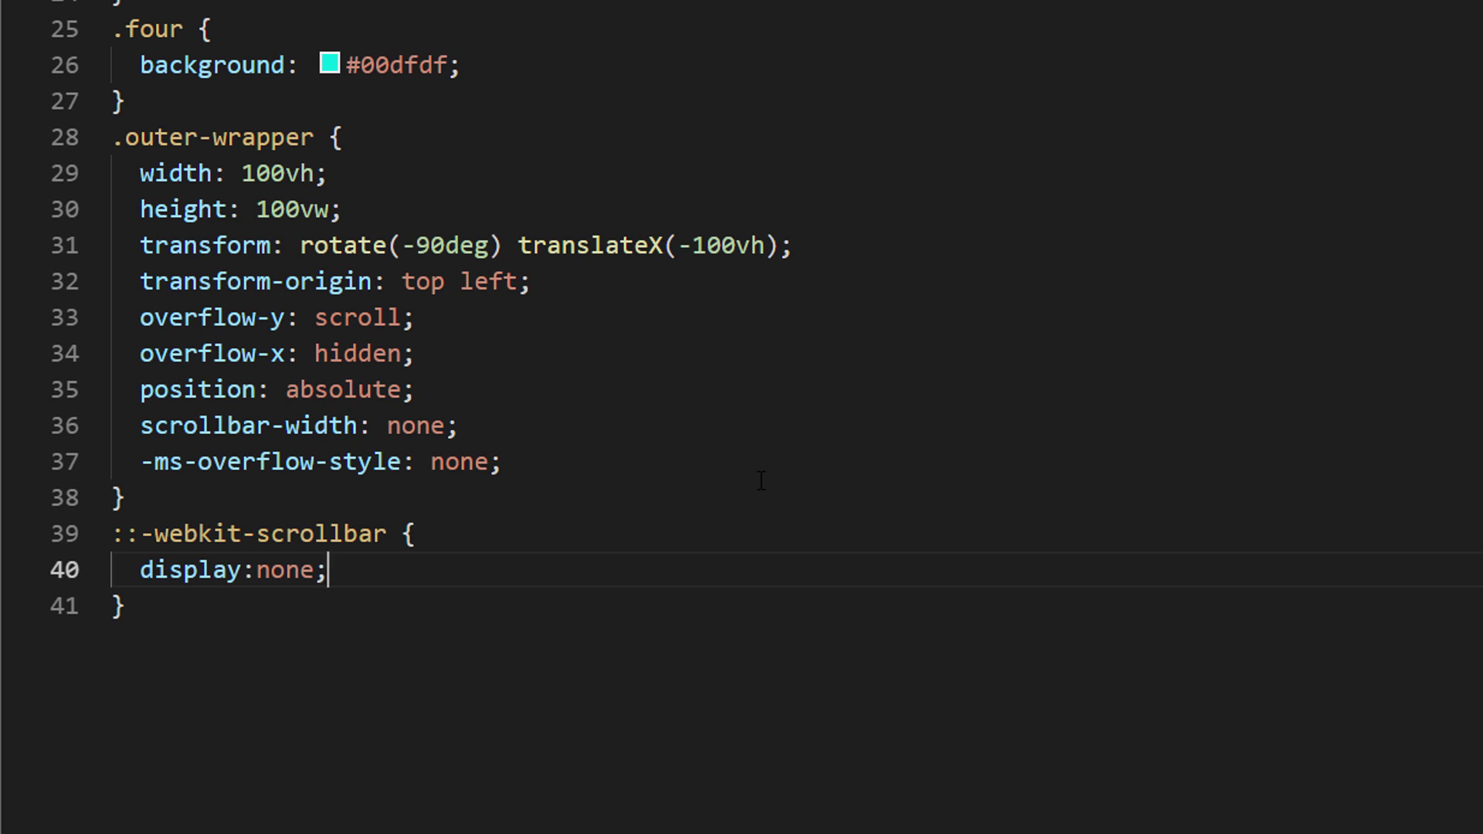